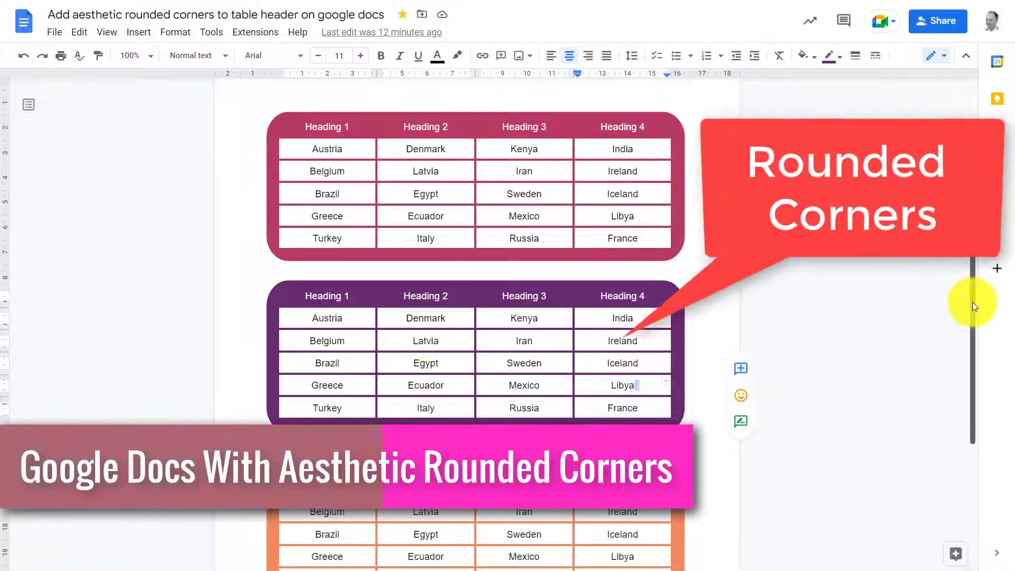
mouse_move(974, 300)
mouse_down()
mouse_move(987, 354)
mouse_move(980, 300)
mouse_up()
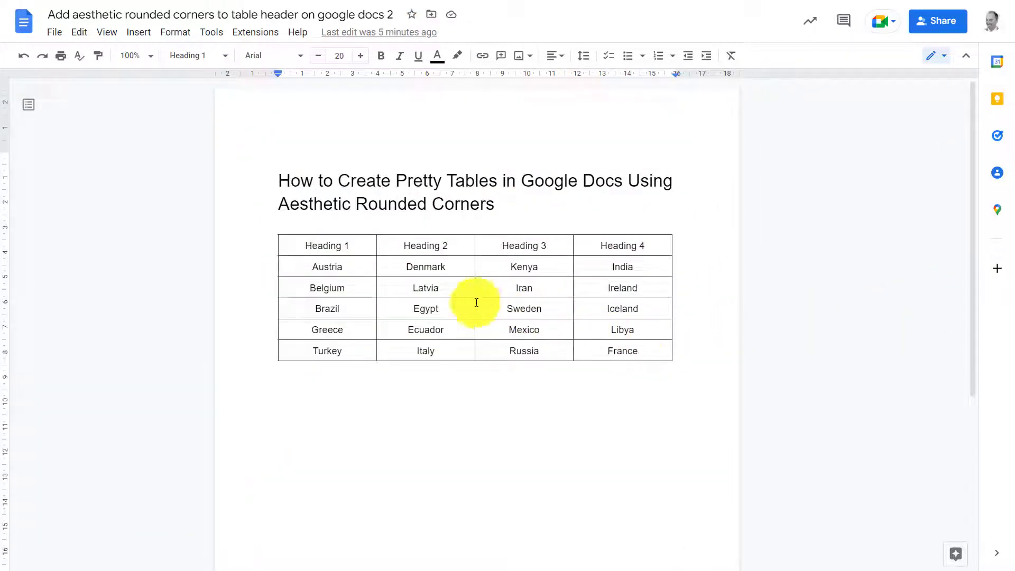
click(367, 251)
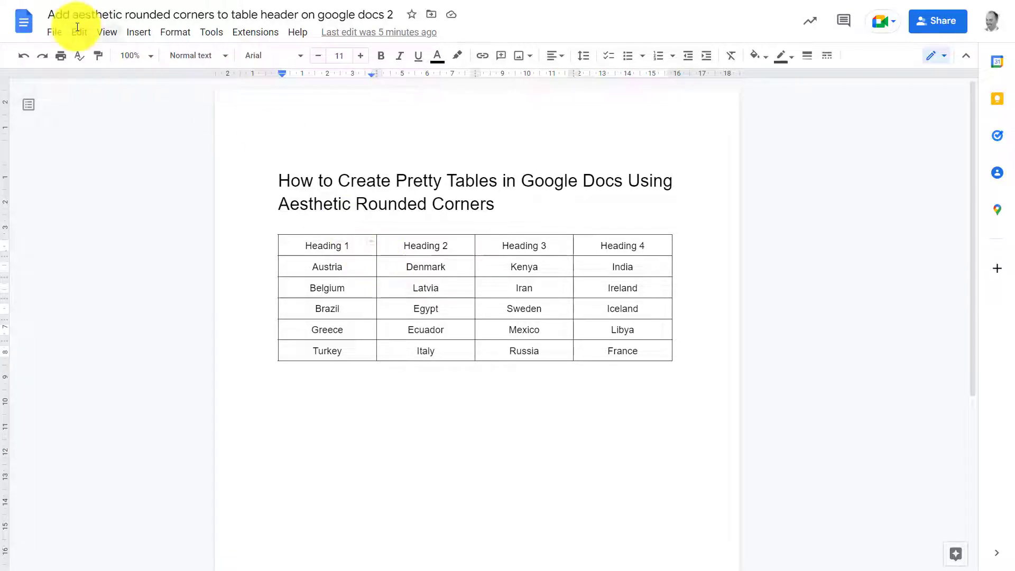
click(138, 32)
mouse_move(272, 133)
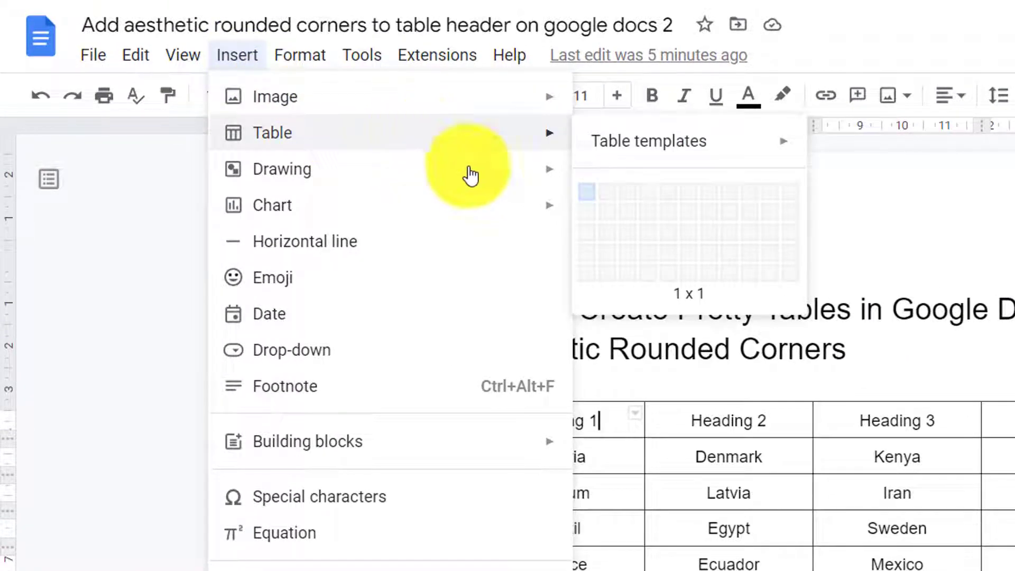
click(754, 447)
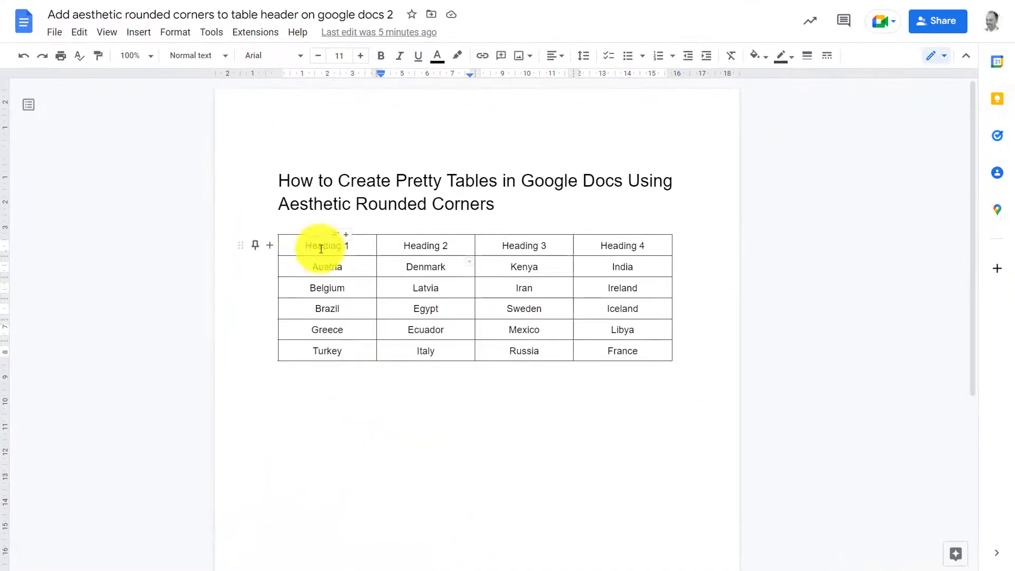
- Change the whole country table's borders from black to dark green
drag(321, 248, 623, 350)
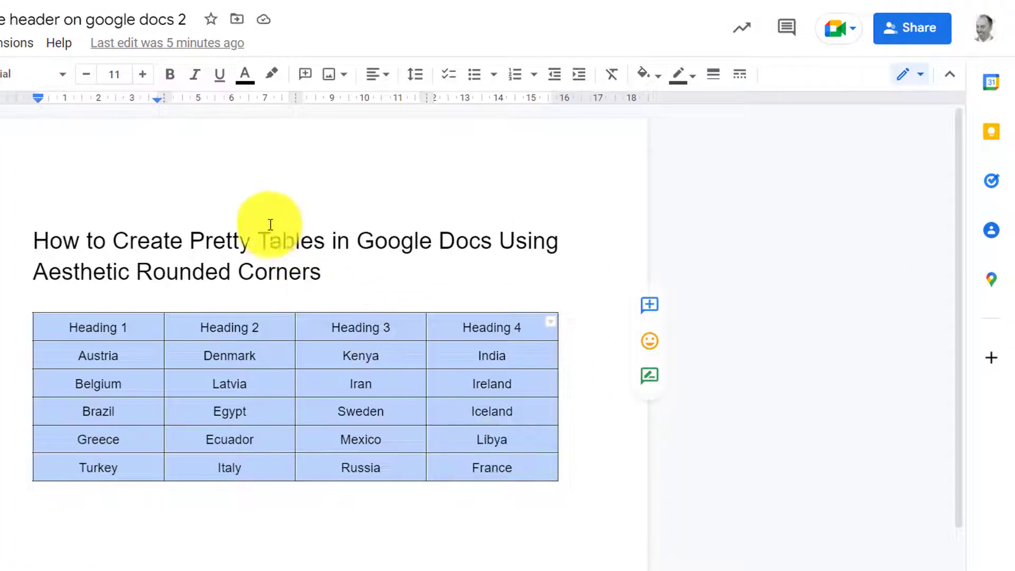
click(694, 80)
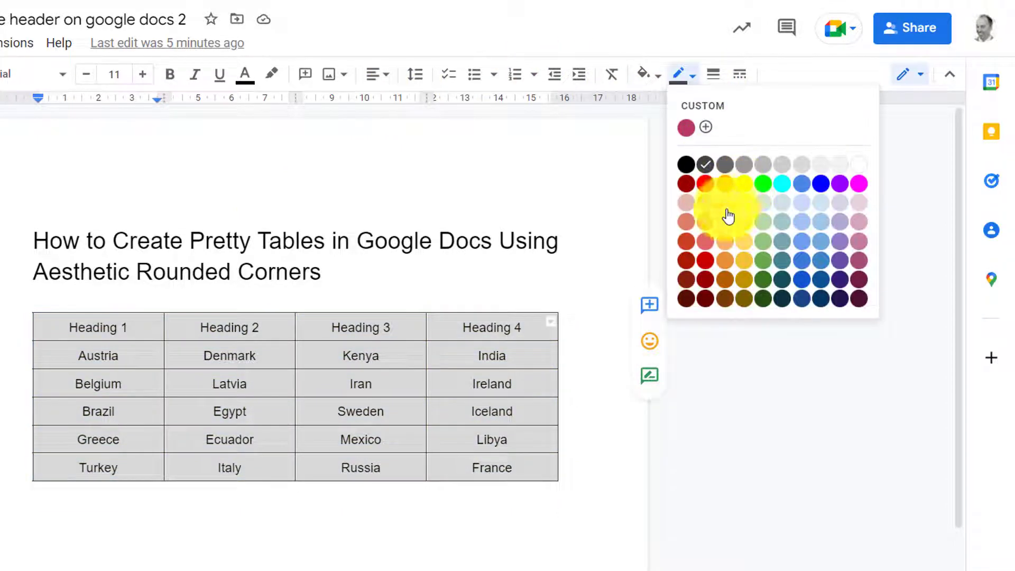
click(769, 283)
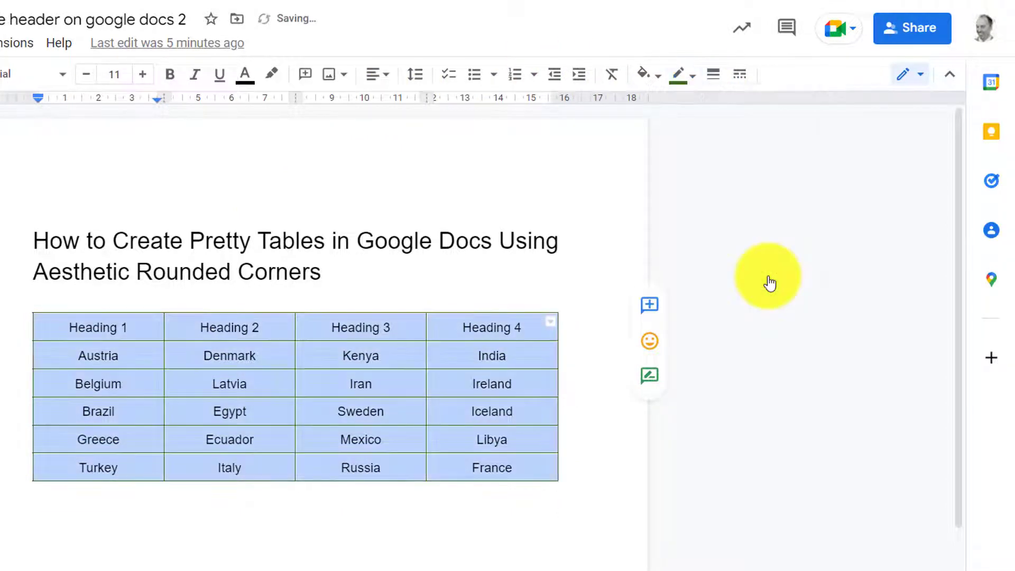
click(495, 420)
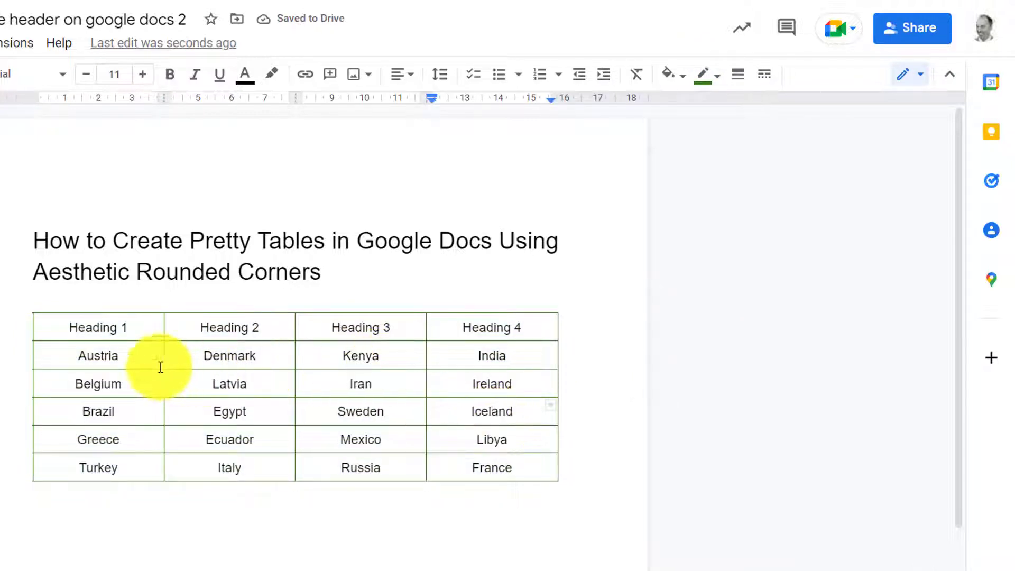
- Apply a thicker border width to every border of the country table
drag(140, 331, 512, 468)
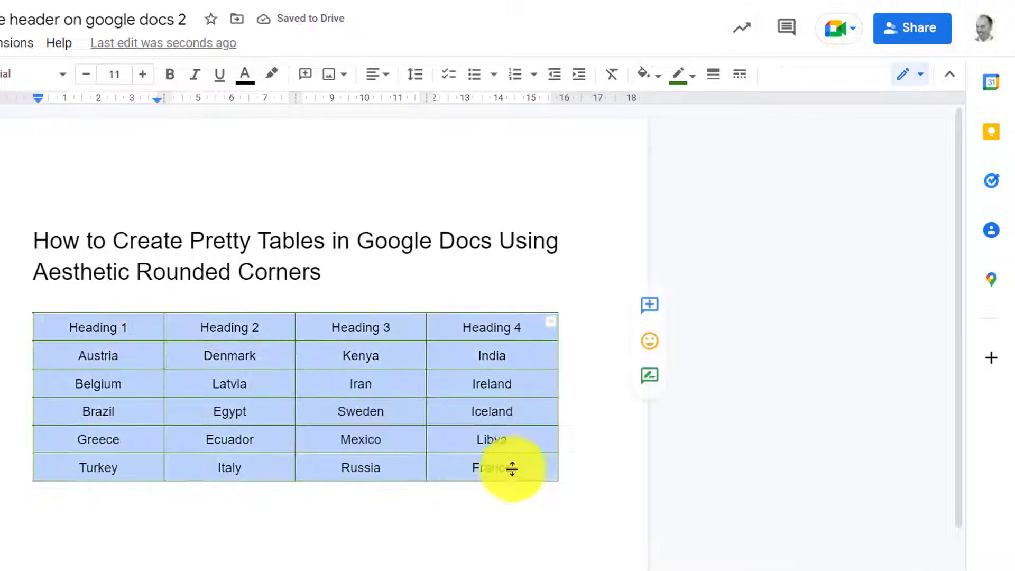
click(551, 324)
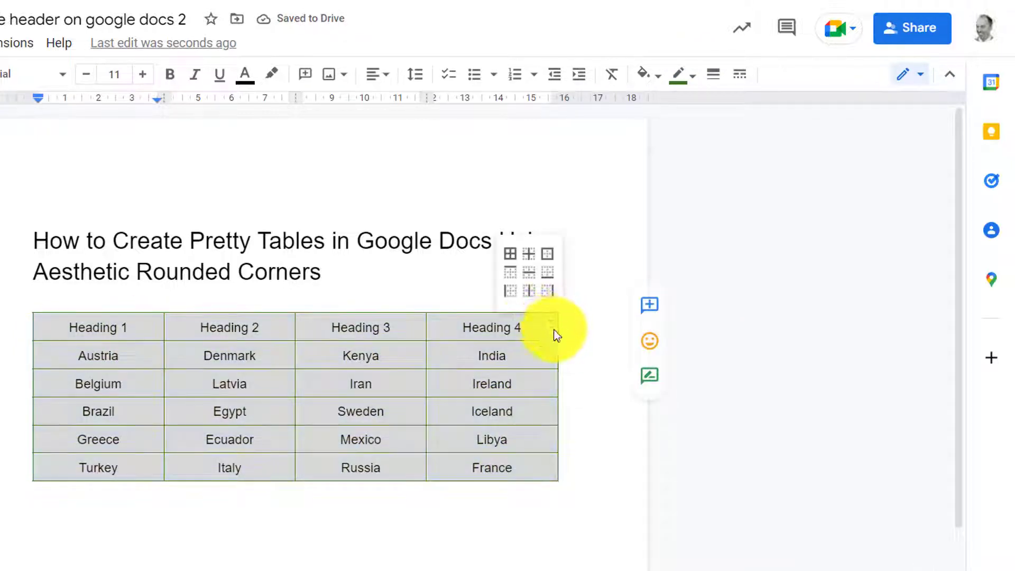
click(511, 255)
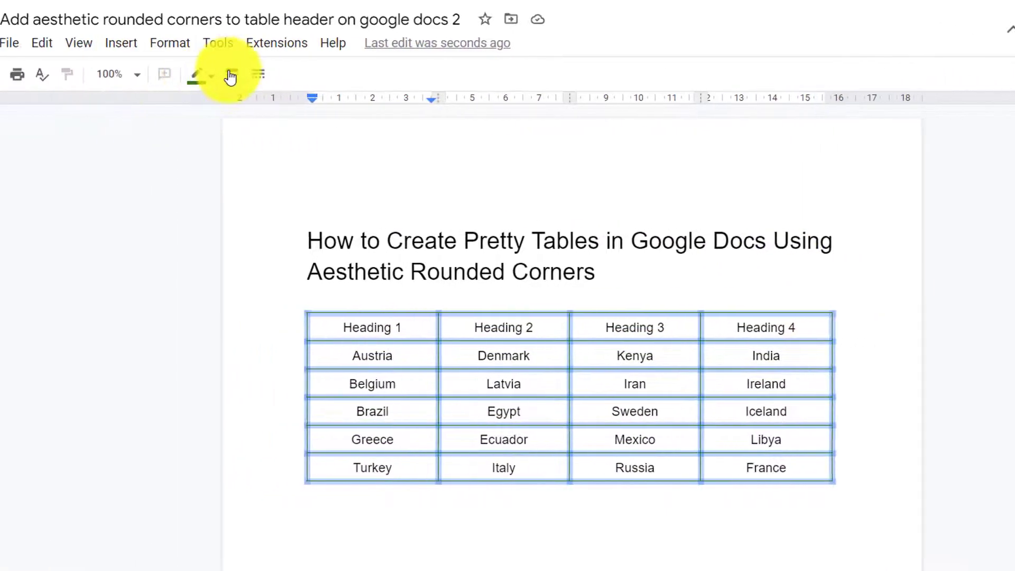
click(241, 74)
click(286, 249)
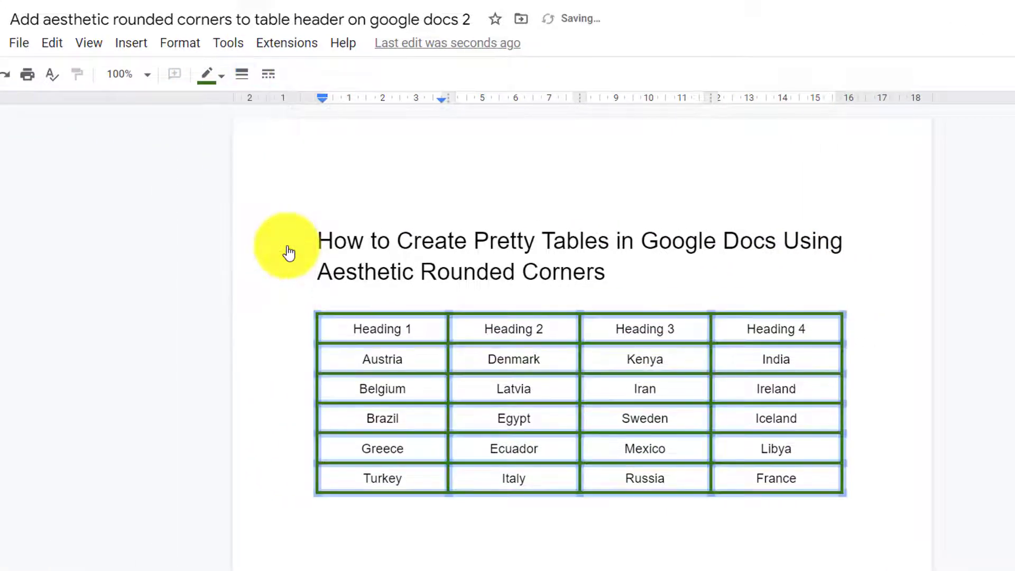
click(637, 450)
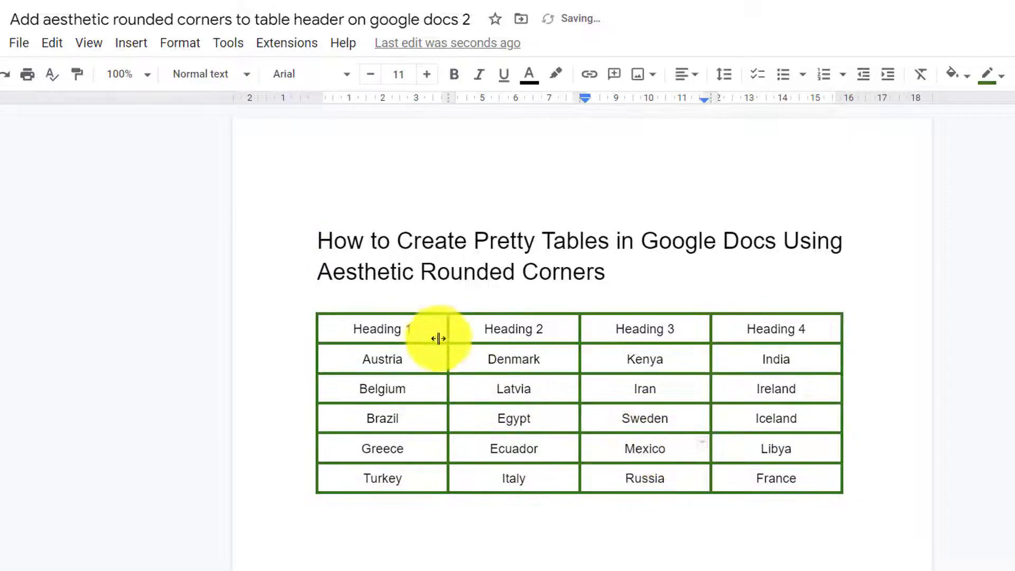
- Add a new line in the Heading 1 cell, then undo it
drag(426, 328, 411, 328)
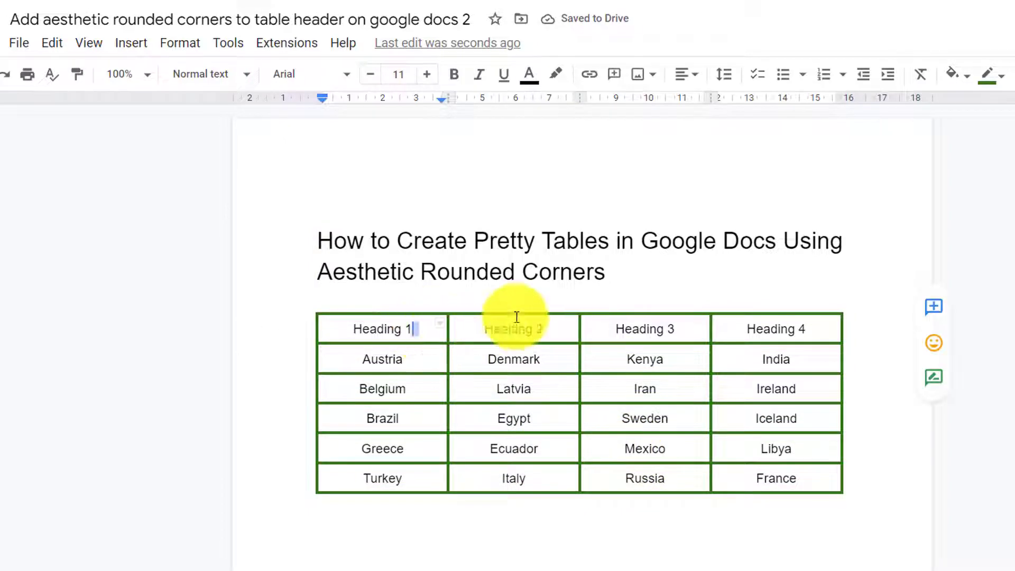
click(670, 321)
key(Return)
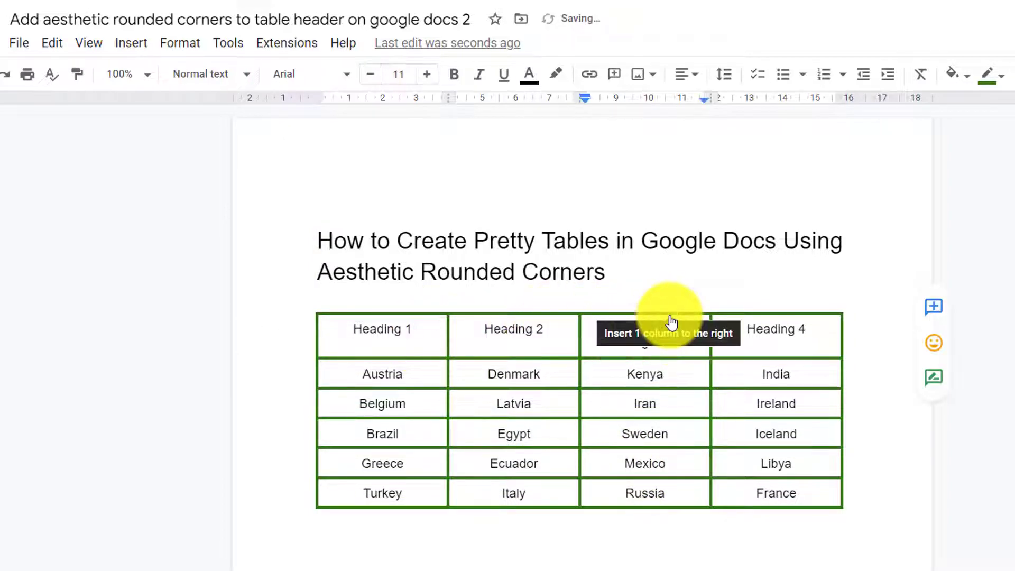
key(ctrl+z)
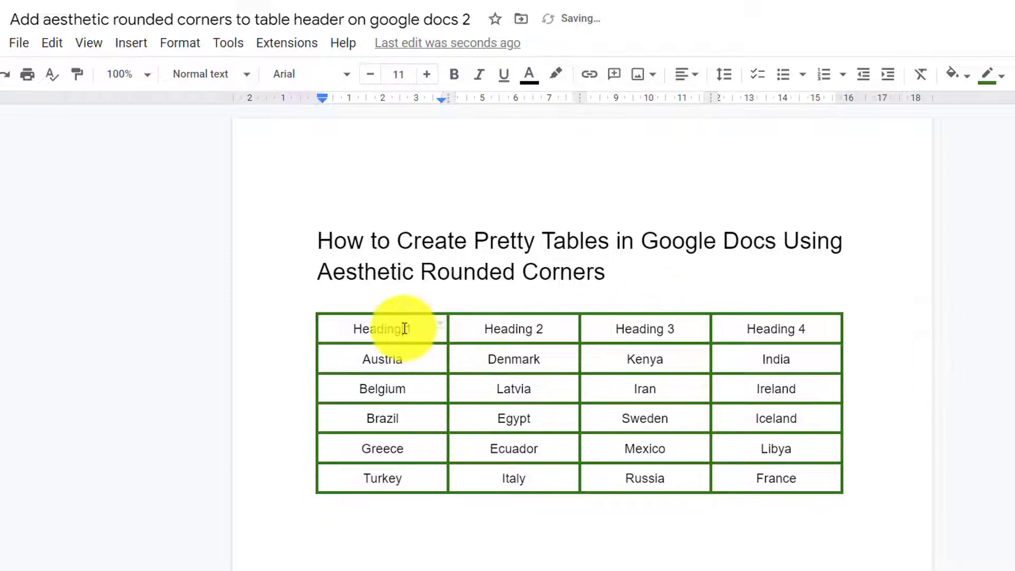
- Fill the four header cells with dark green, replacing an initial teal choice
drag(406, 329, 664, 329)
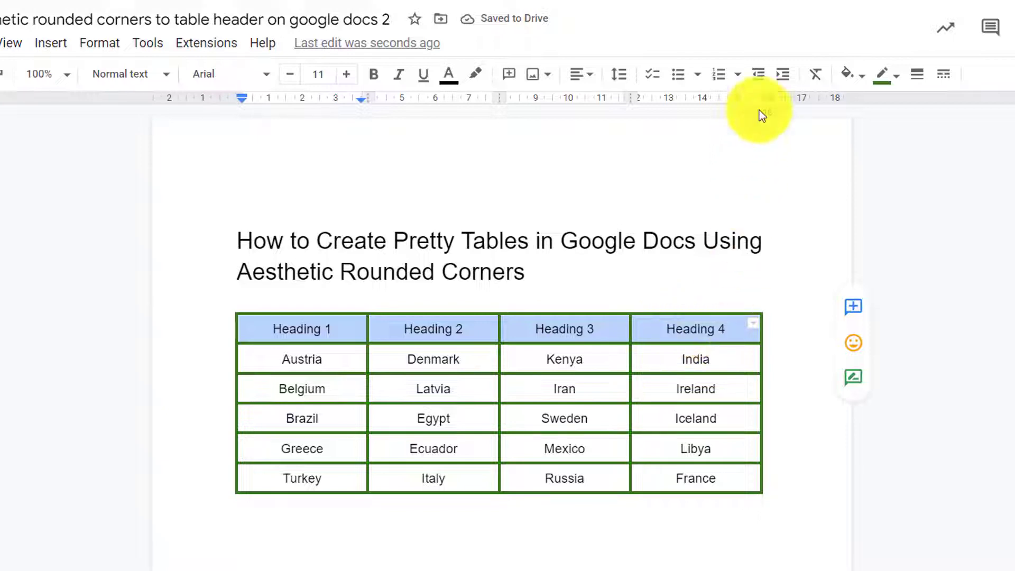
click(864, 78)
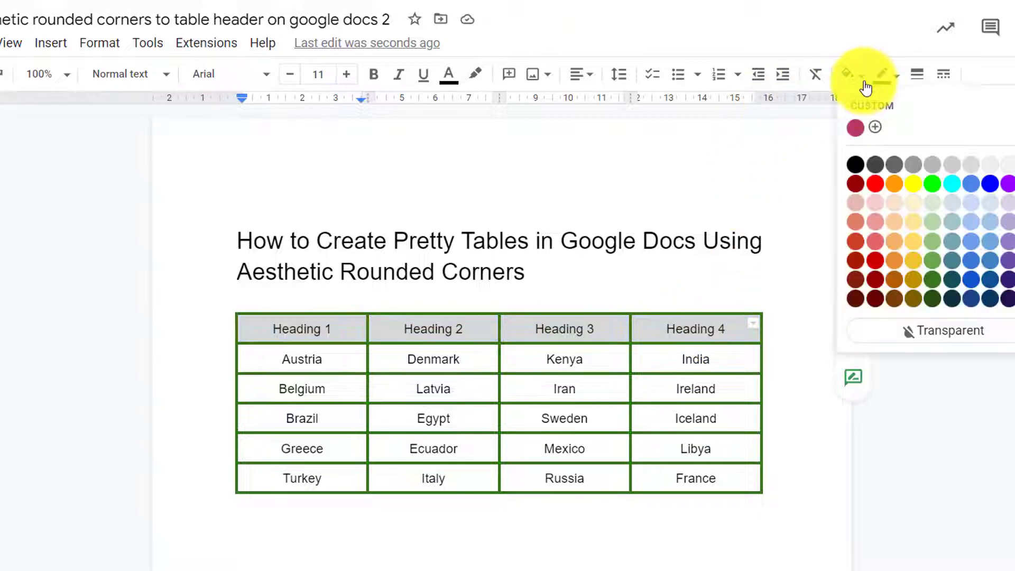
click(931, 286)
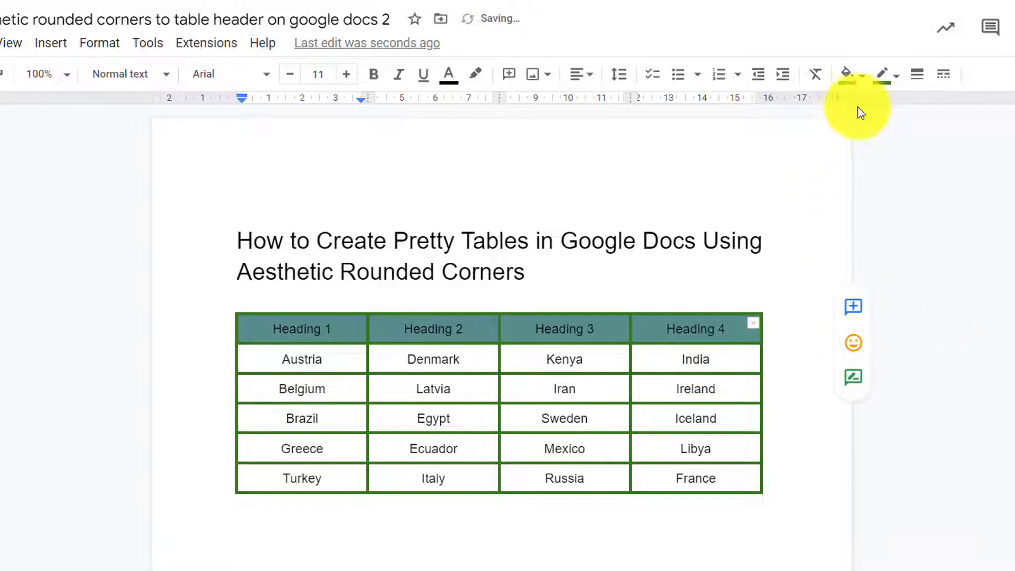
click(864, 79)
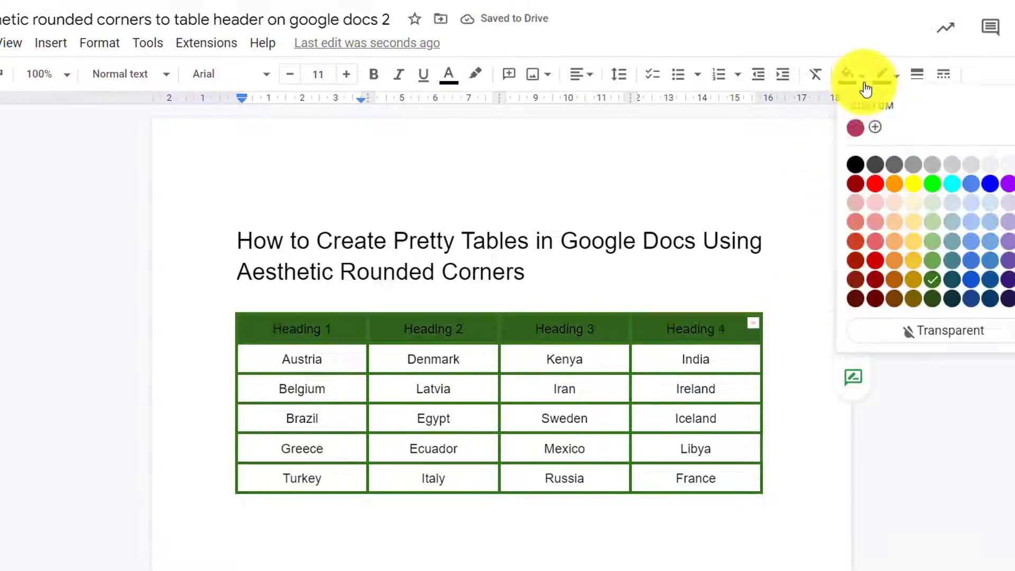
click(938, 303)
click(328, 329)
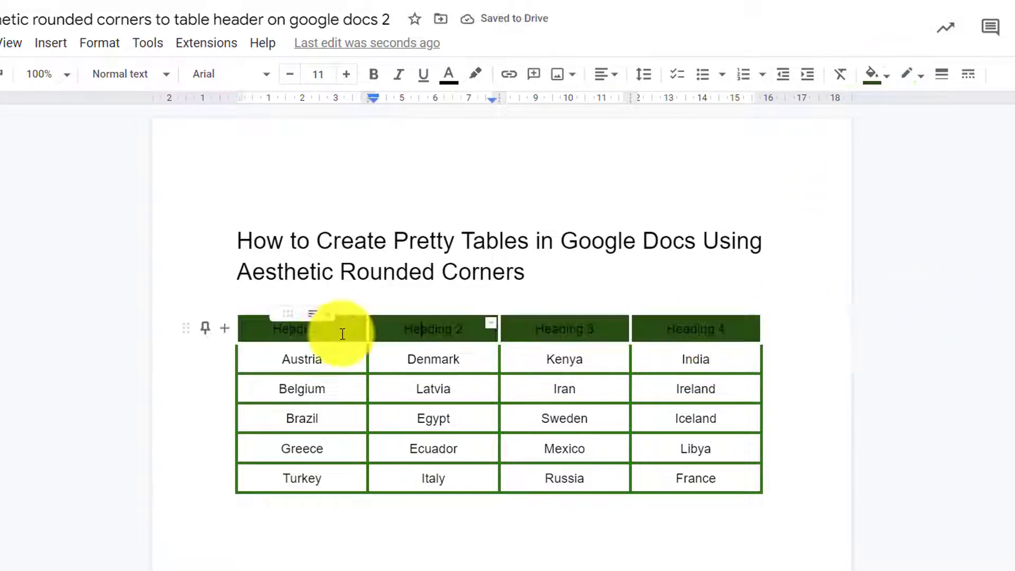
- Make the header row's heading text white
drag(286, 328, 680, 328)
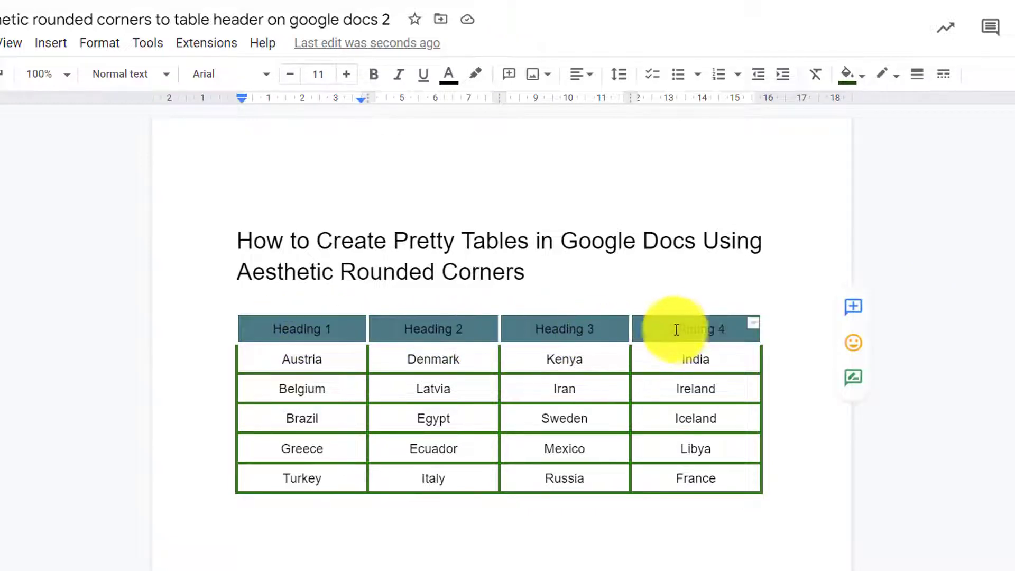
click(448, 75)
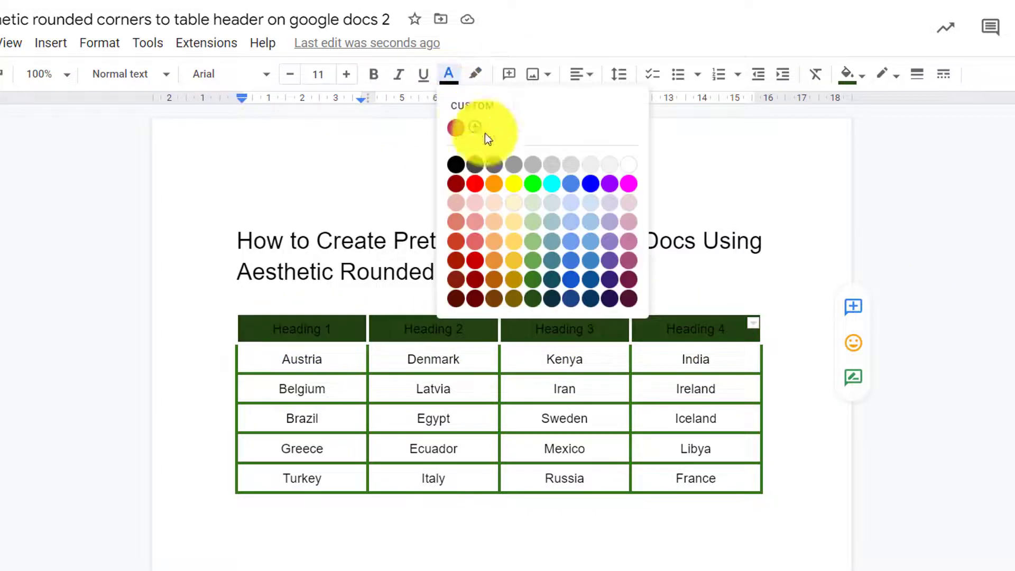
click(629, 165)
click(579, 355)
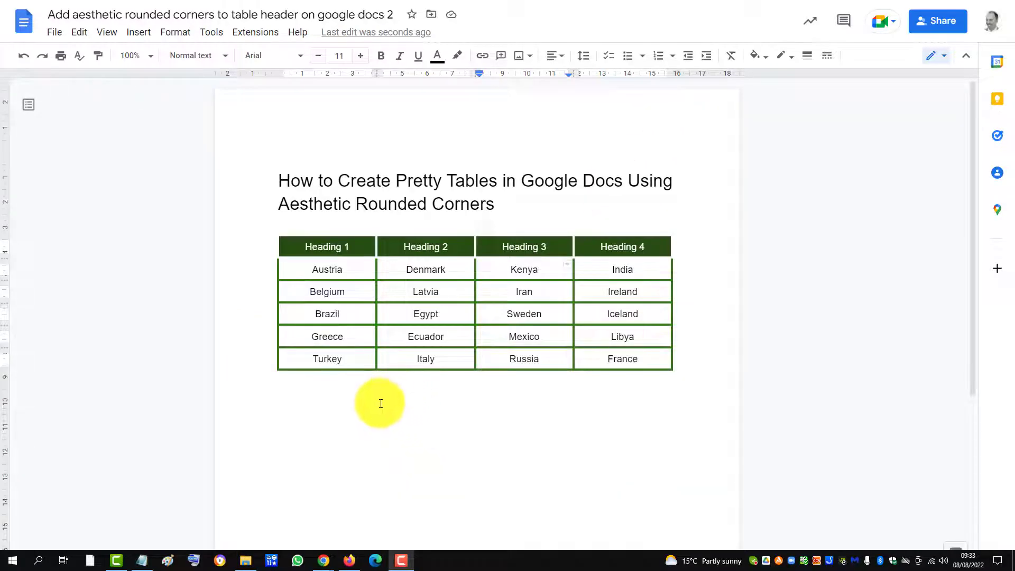
- Place the cursor on the empty line below the table and open the Insert menu
click(332, 394)
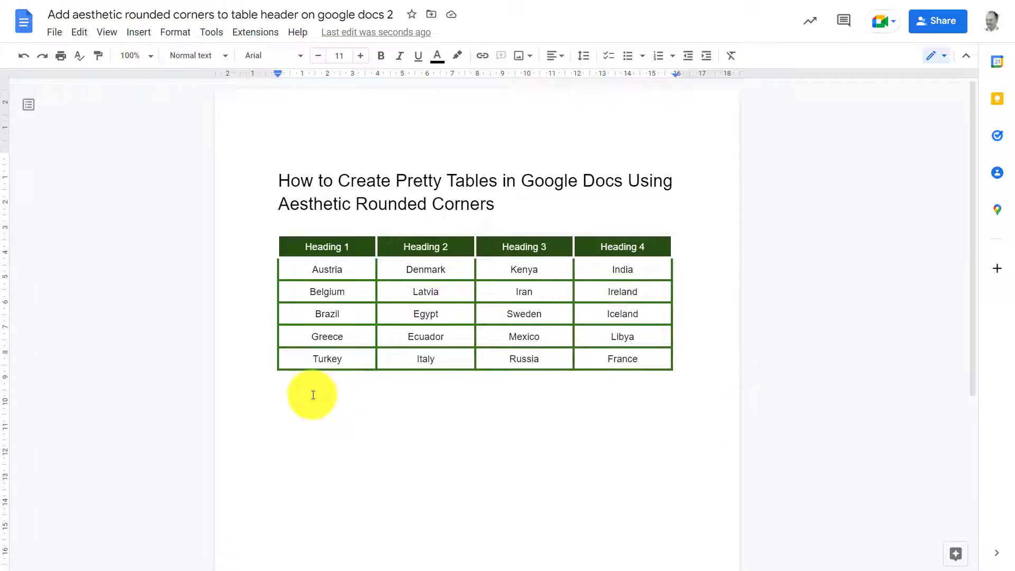
click(138, 34)
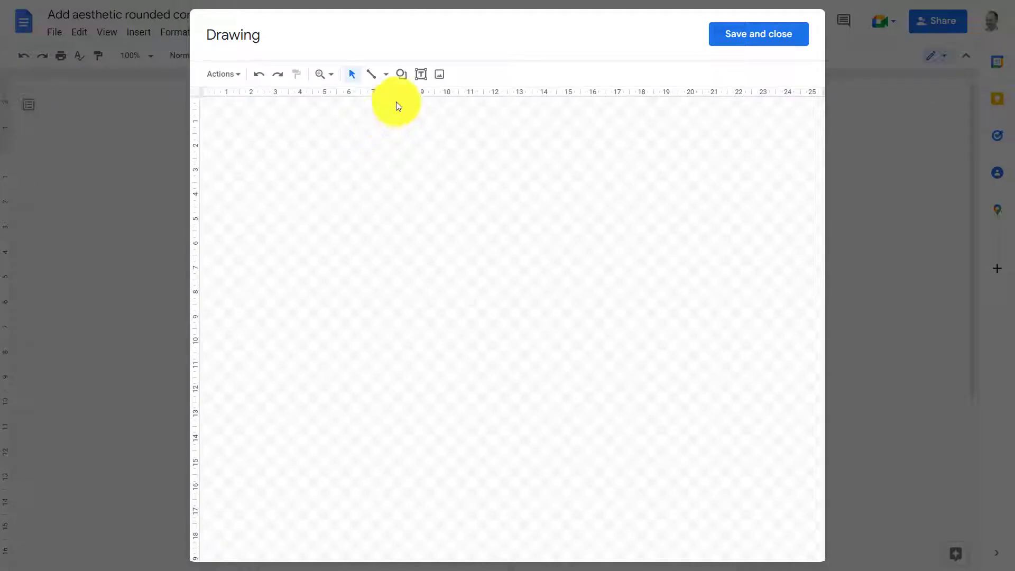
- Draw a large rounded rectangle across the drawing canvas
click(402, 74)
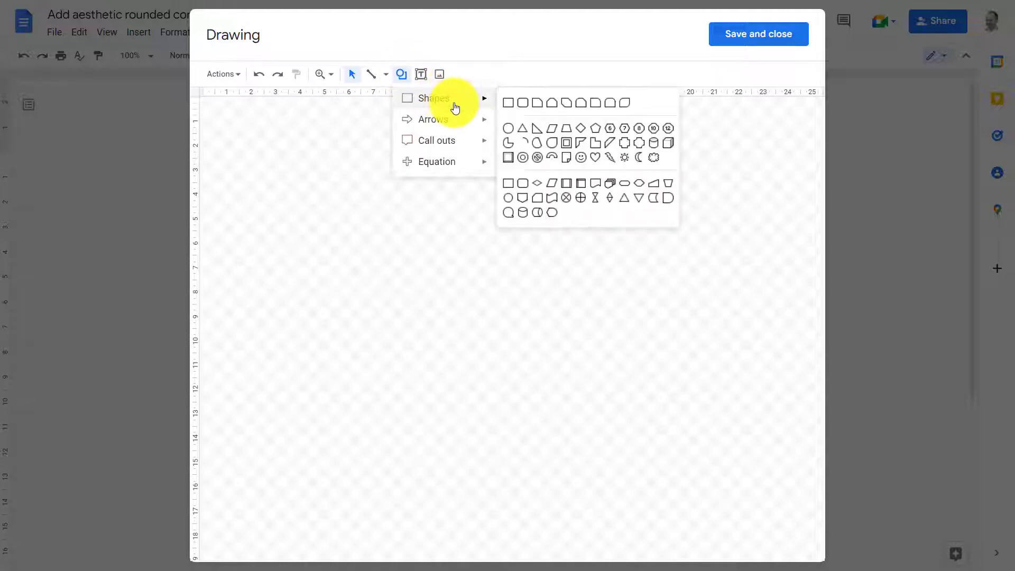
mouse_move(367, 203)
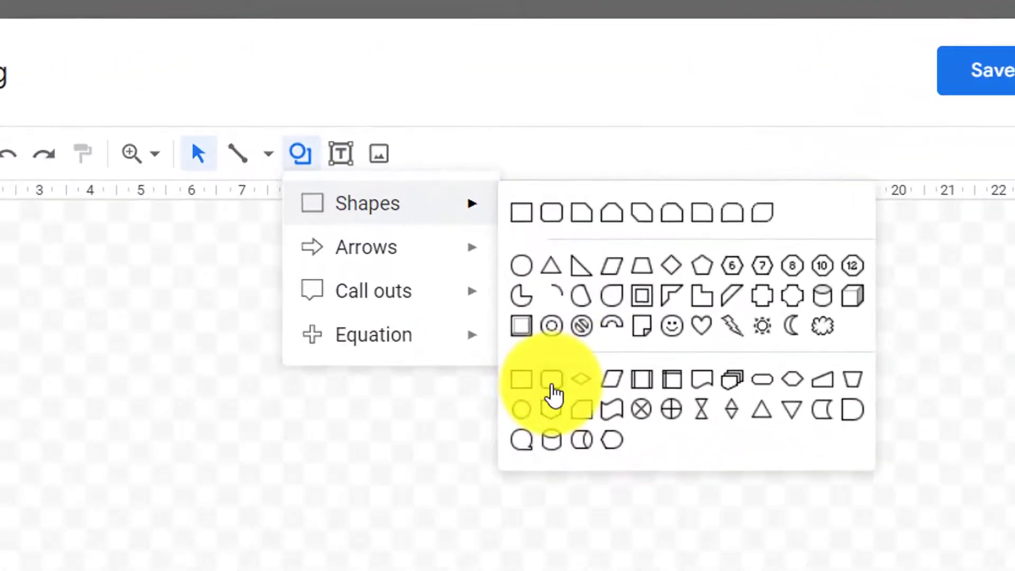
click(536, 271)
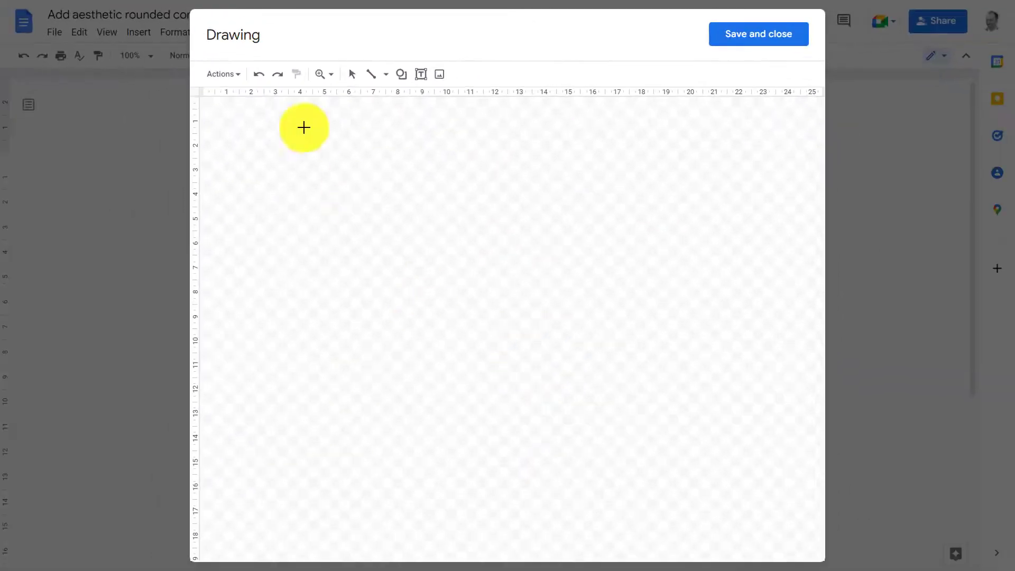
mouse_move(201, 126)
mouse_down()
mouse_move(763, 301)
mouse_move(808, 304)
mouse_up()
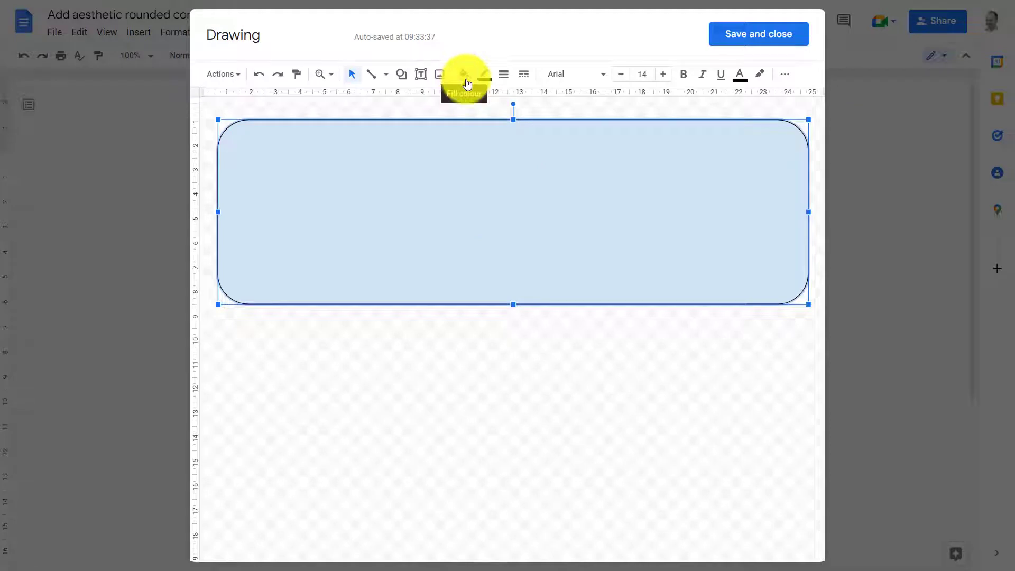
- Give the rectangle a dark green fill and outline, and save it into the document
click(465, 75)
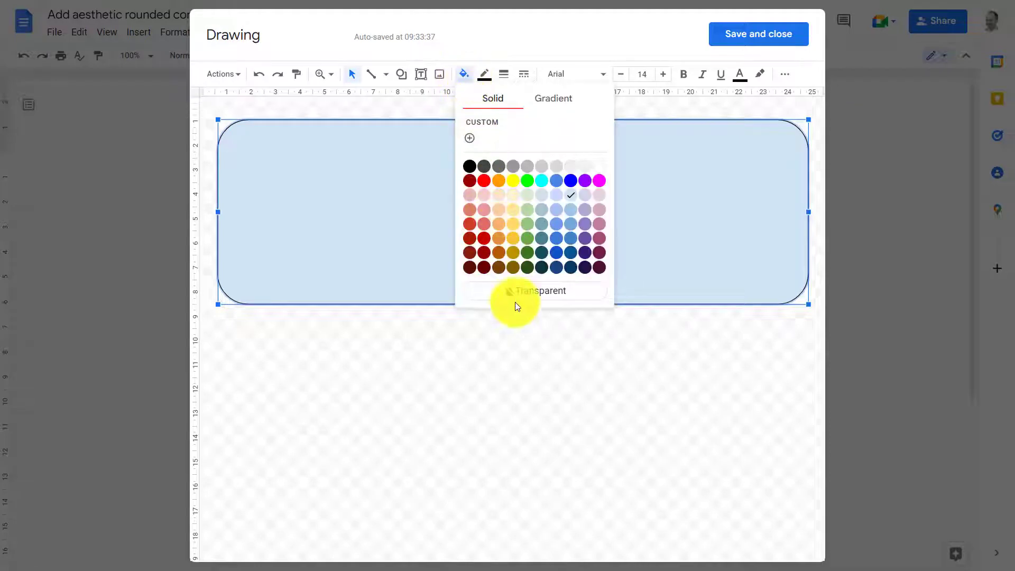
click(530, 269)
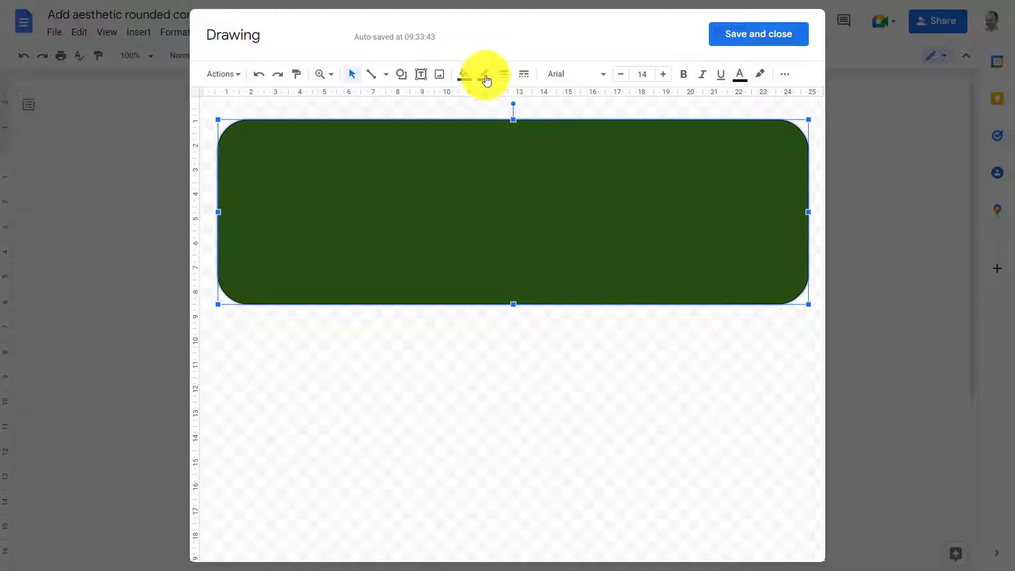
click(484, 75)
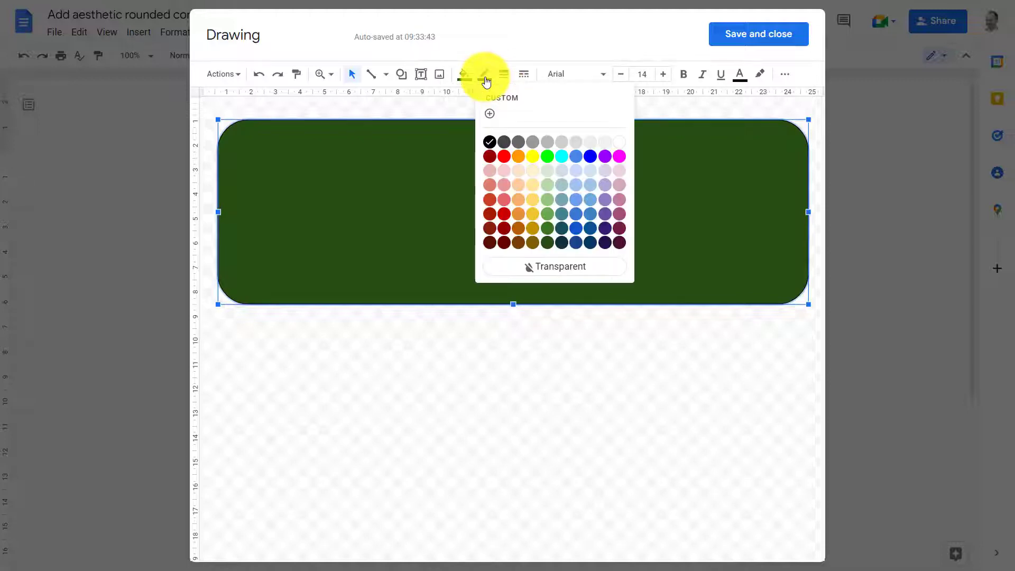
click(550, 243)
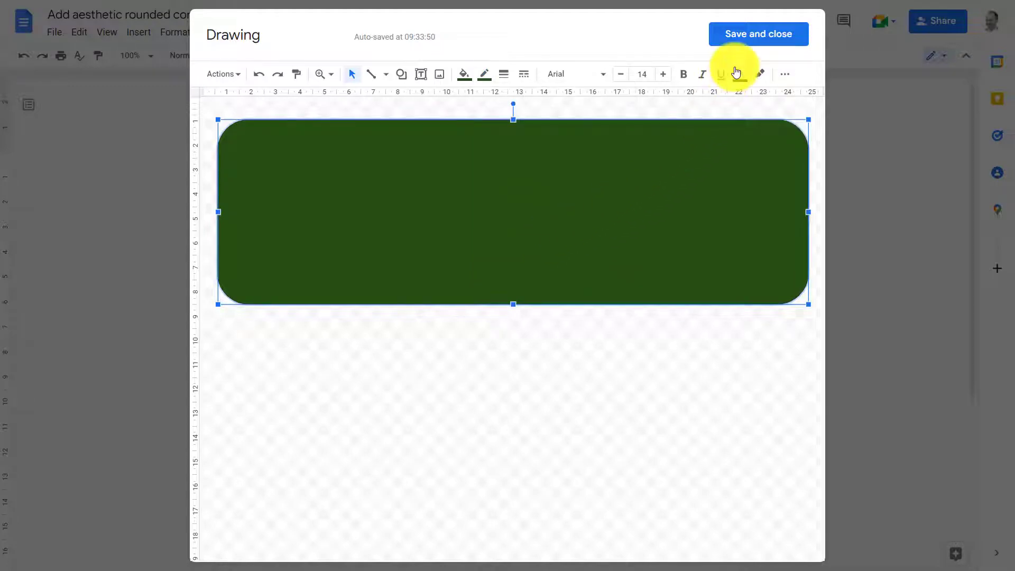
click(741, 39)
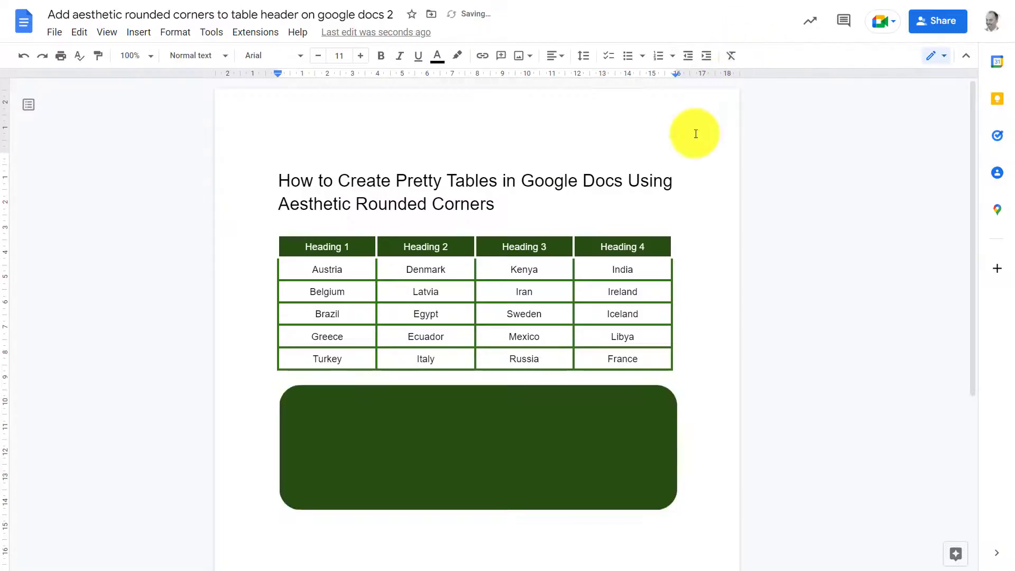
- Set the green rounded drawing to Behind text with Fix position on page
click(415, 433)
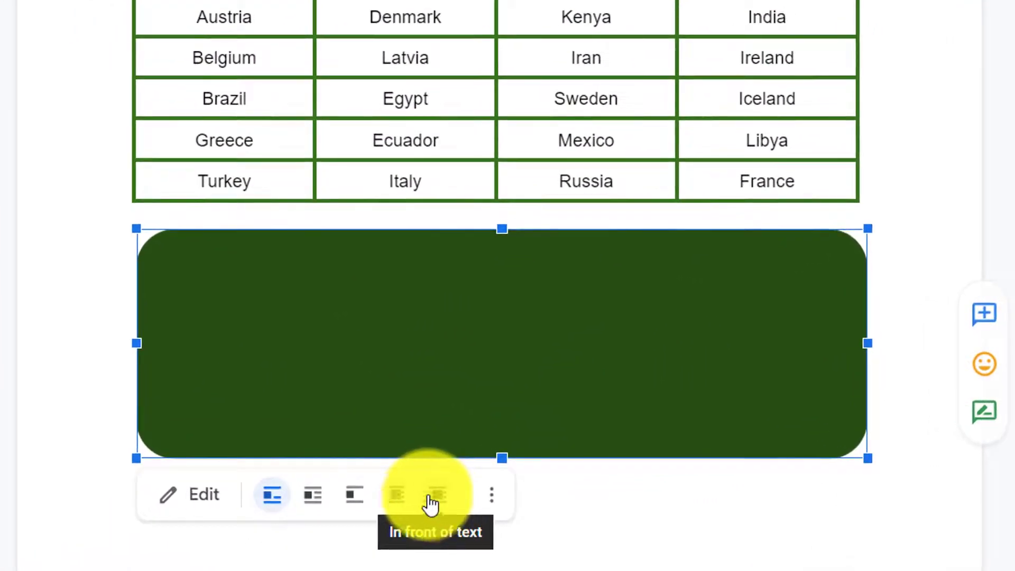
click(395, 498)
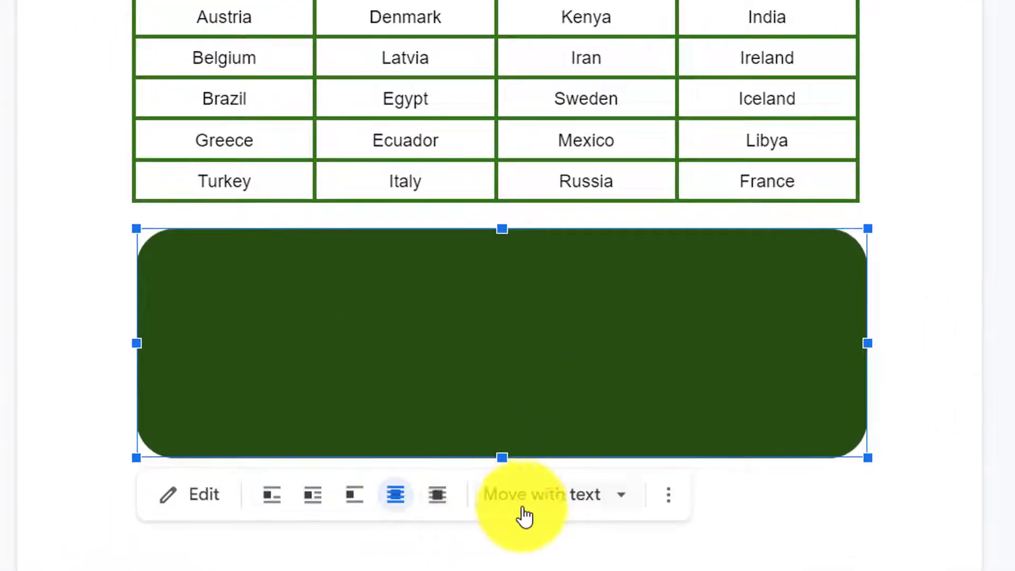
click(627, 506)
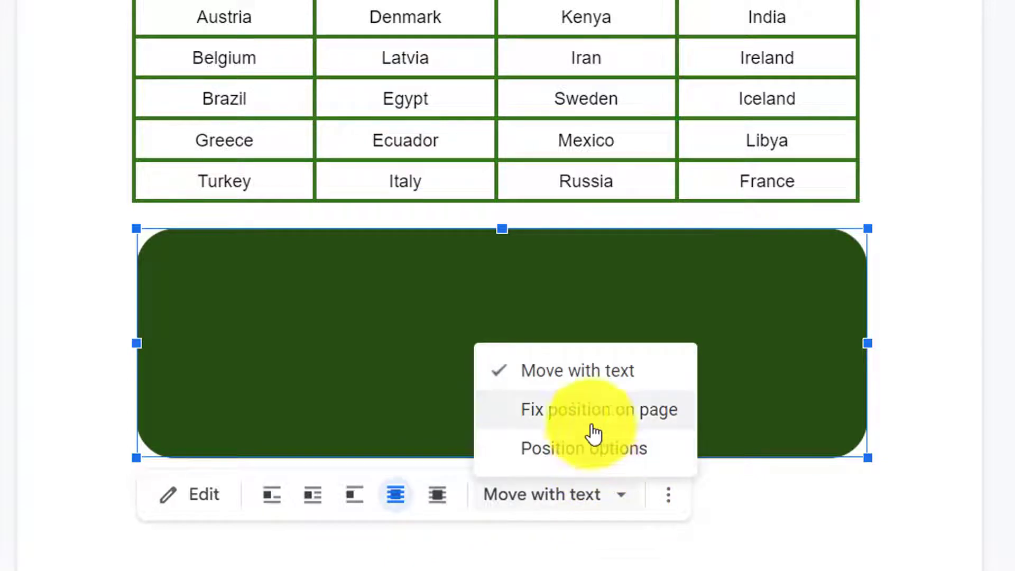
click(618, 419)
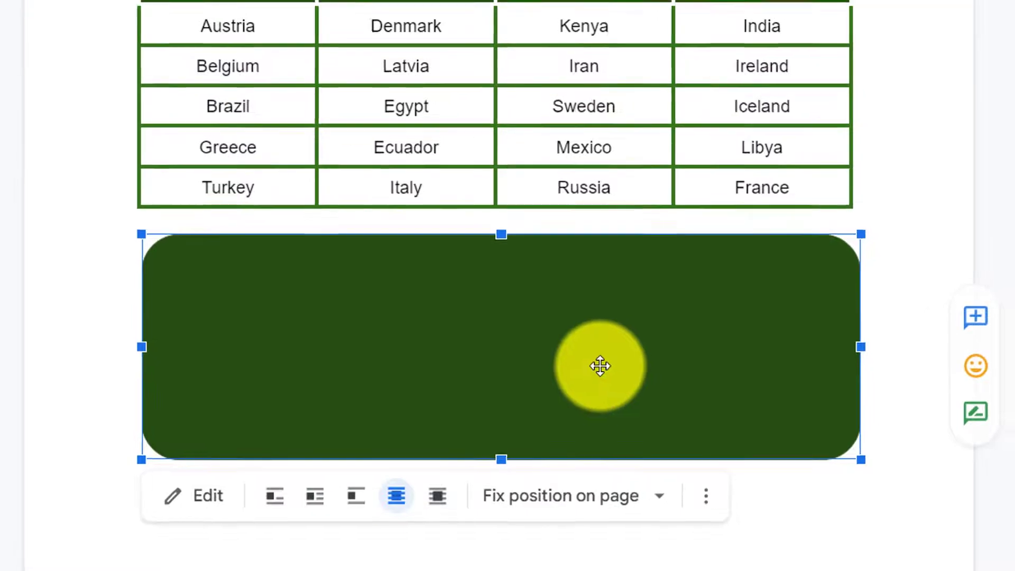
- Move the green rectangle up over the table and enlarge it to enclose every row
mouse_move(603, 363)
mouse_down()
mouse_move(536, 284)
mouse_move(520, 291)
mouse_up()
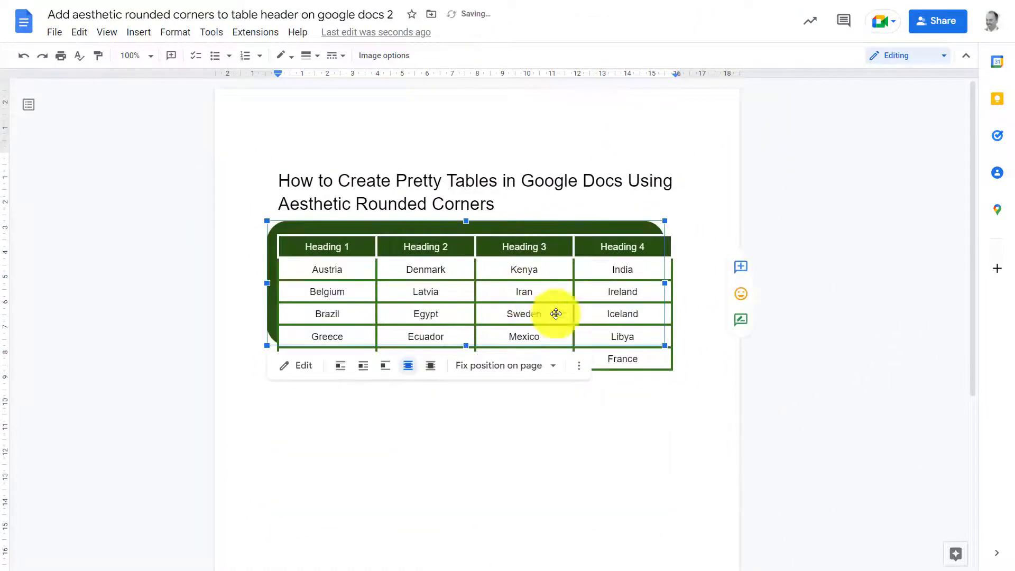
drag(670, 346, 682, 351)
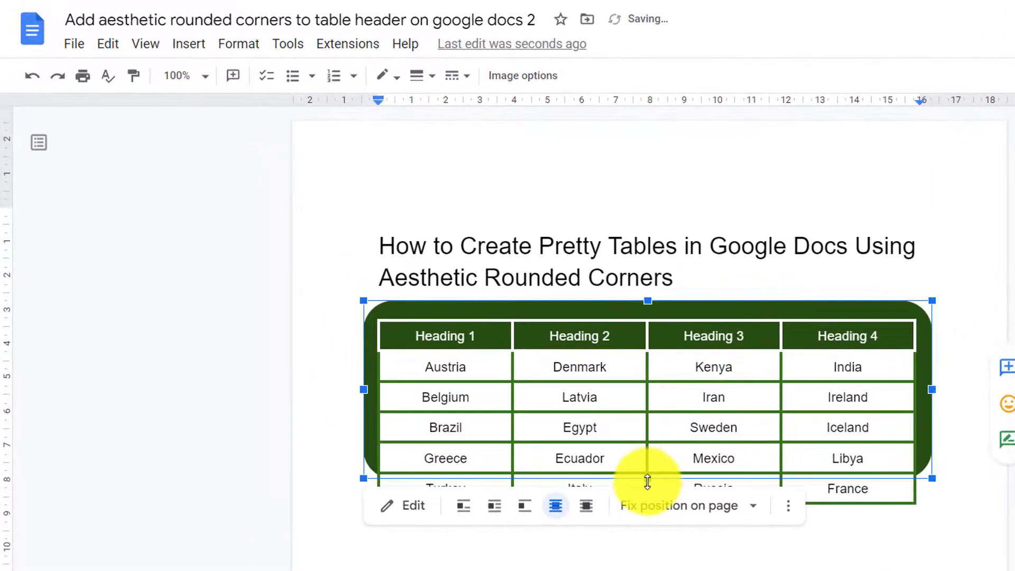
drag(648, 481, 647, 497)
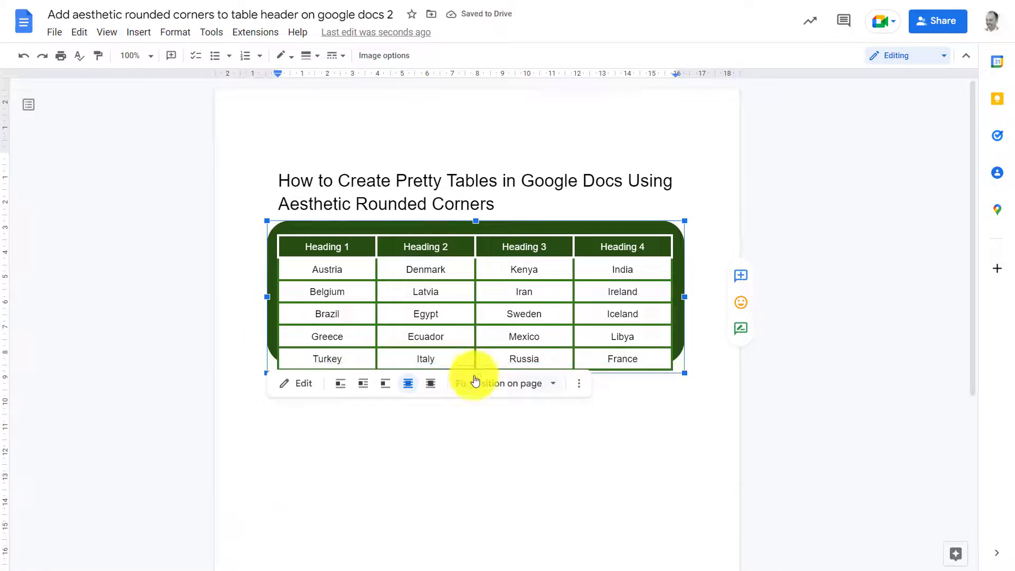
drag(474, 375, 473, 388)
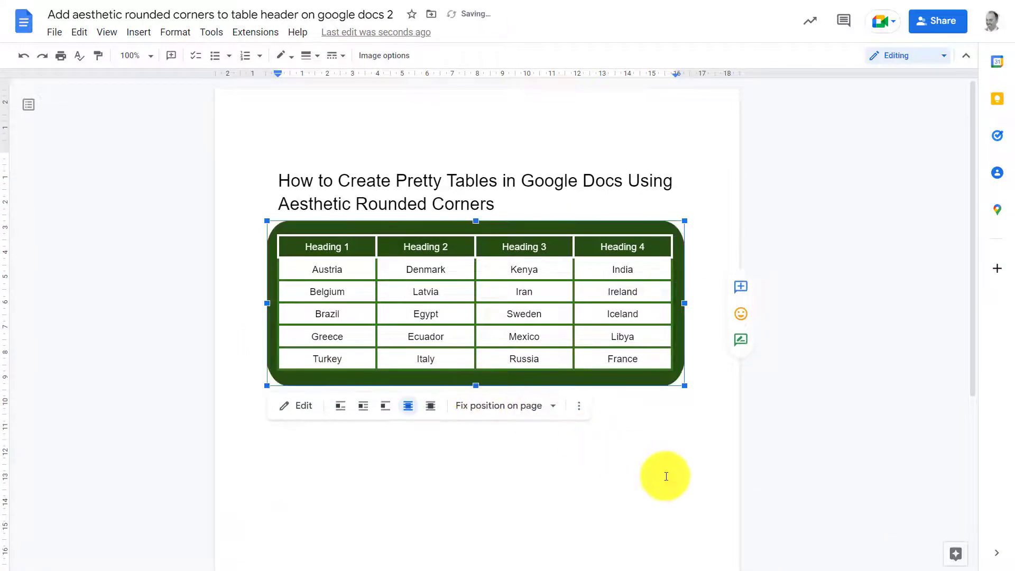
click(666, 476)
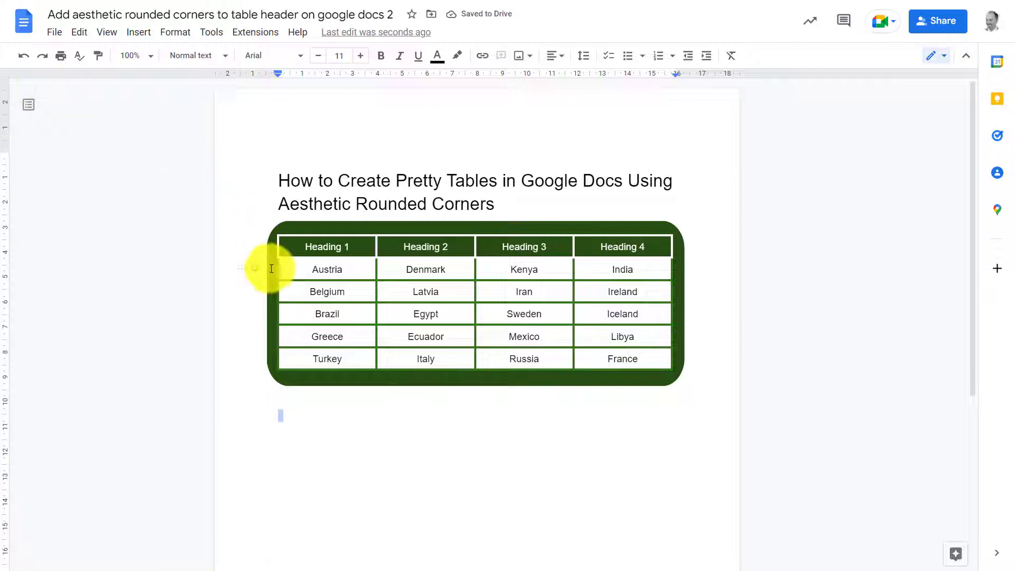
- Set all borders of the Heading 1 to Heading 4 cells to 0pt width
click(296, 250)
drag(296, 249, 615, 249)
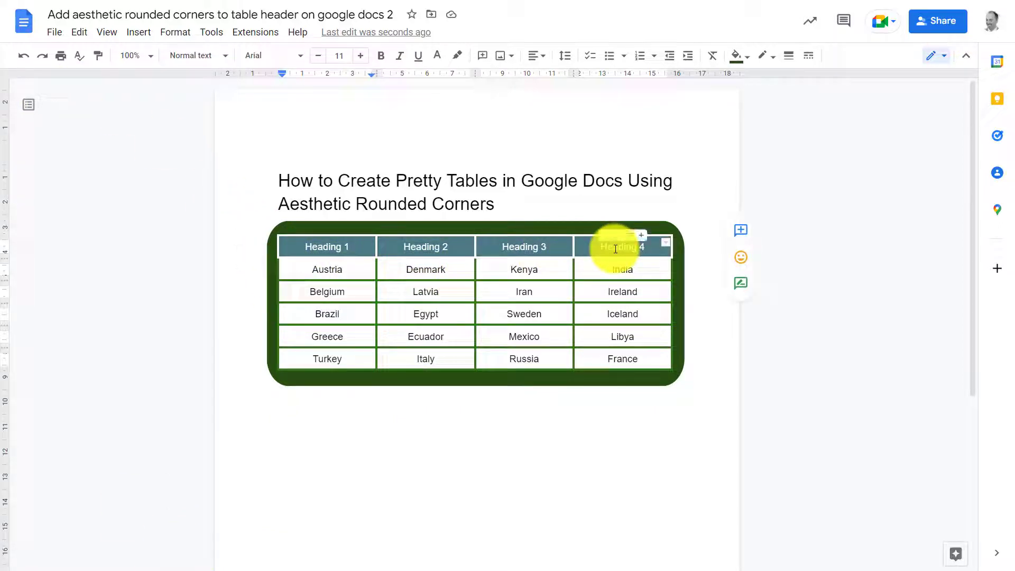
mouse_move(667, 246)
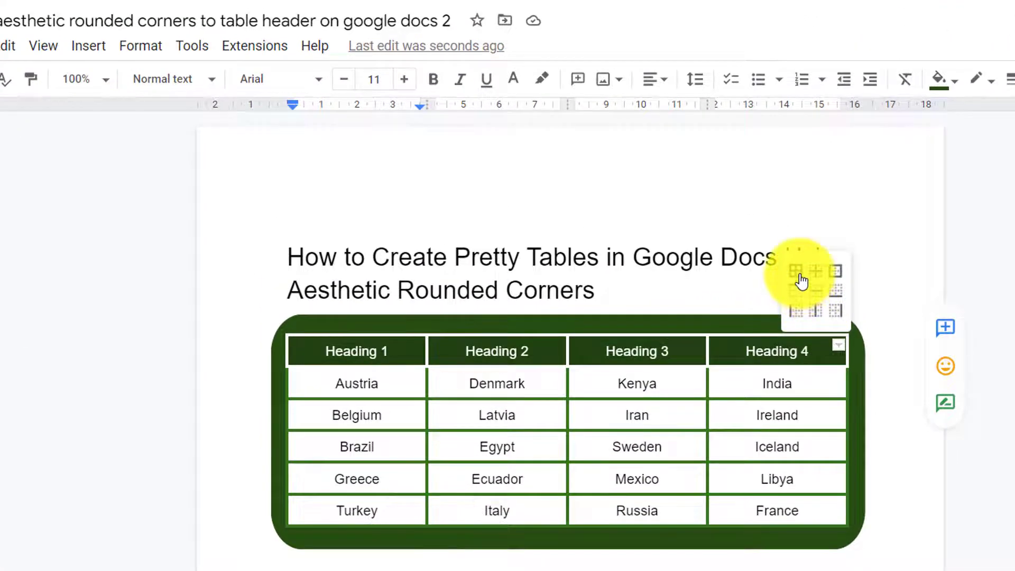
click(801, 279)
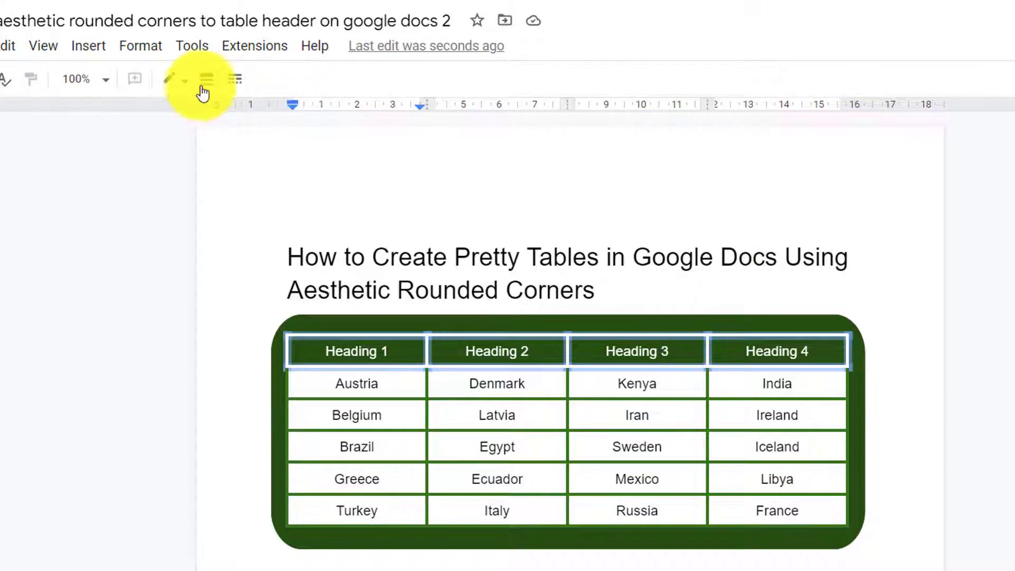
click(220, 59)
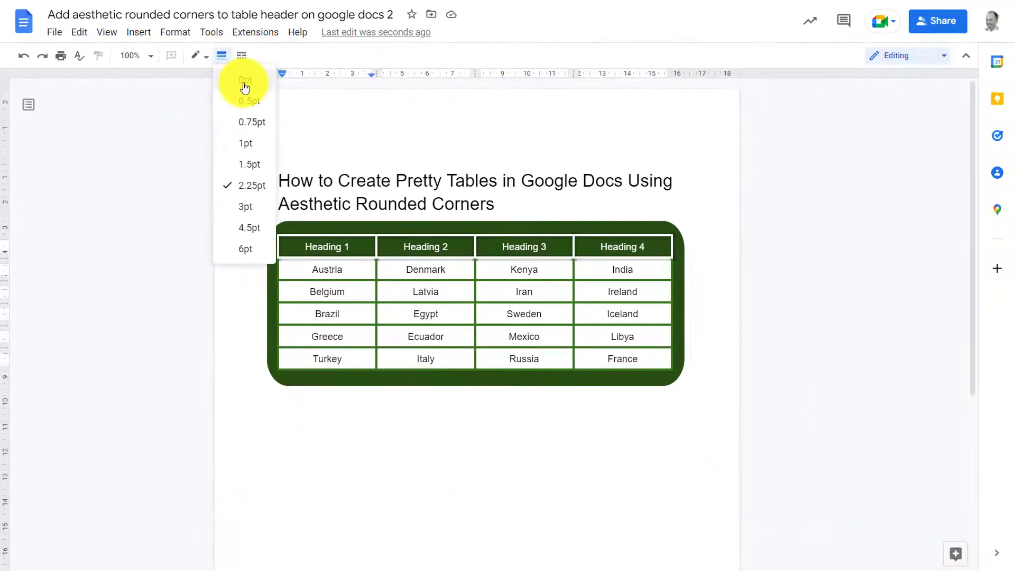
click(240, 85)
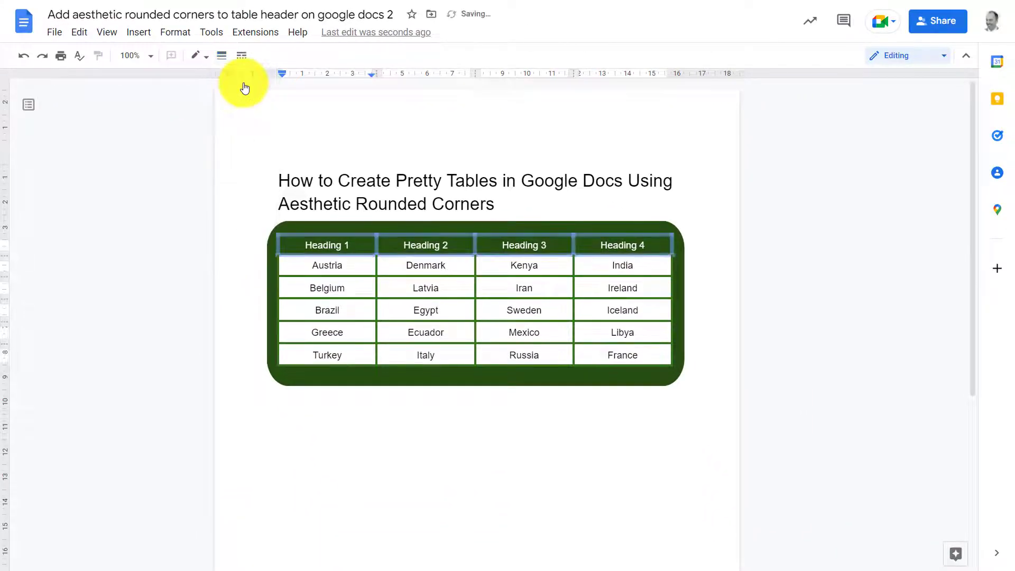
click(650, 405)
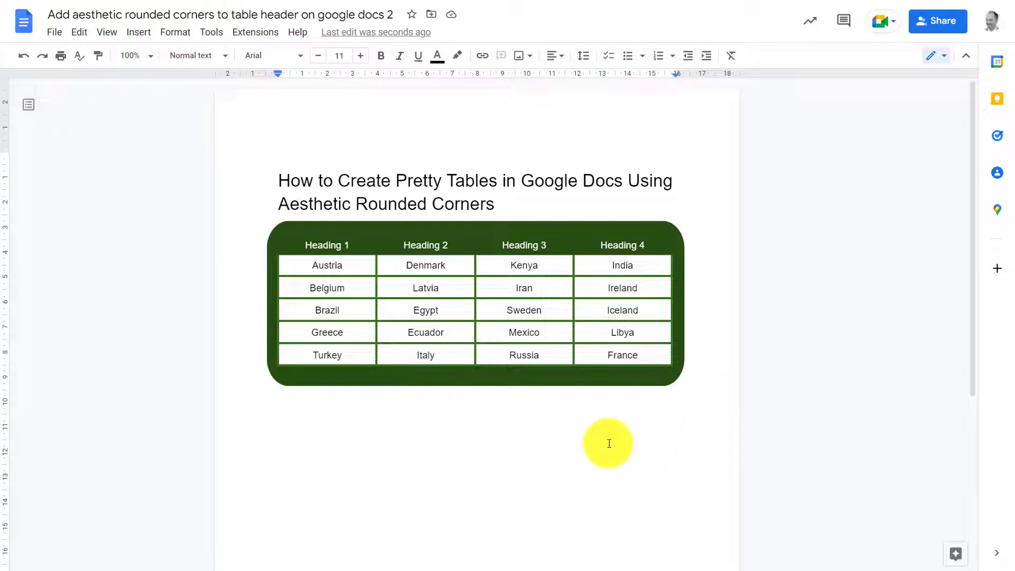
- Insert an empty row below the Brazil row
click(297, 314)
click(268, 315)
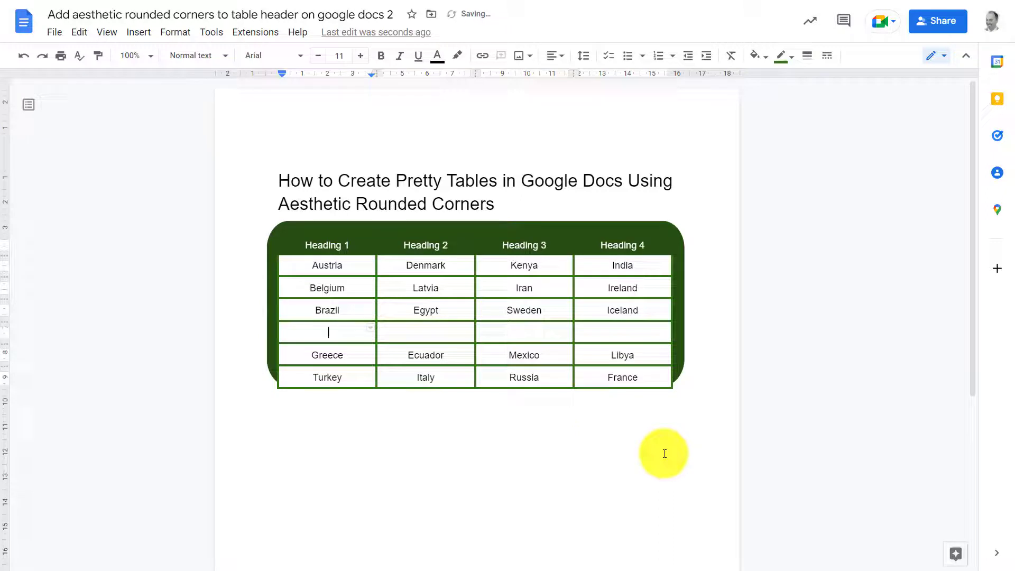
click(665, 453)
- Stretch the green drawing taller to cover the added row
click(676, 363)
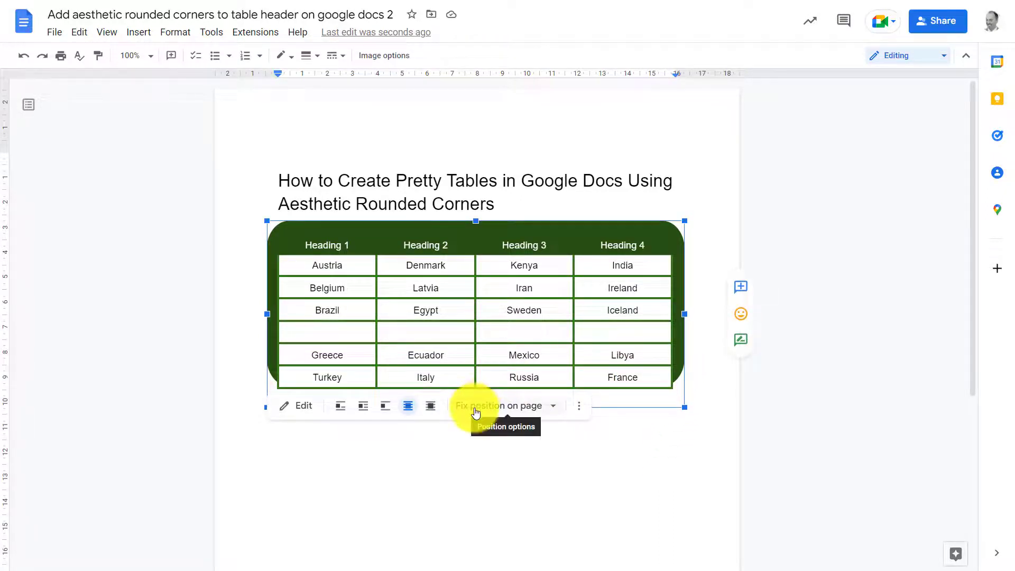
drag(476, 412, 468, 401)
click(696, 461)
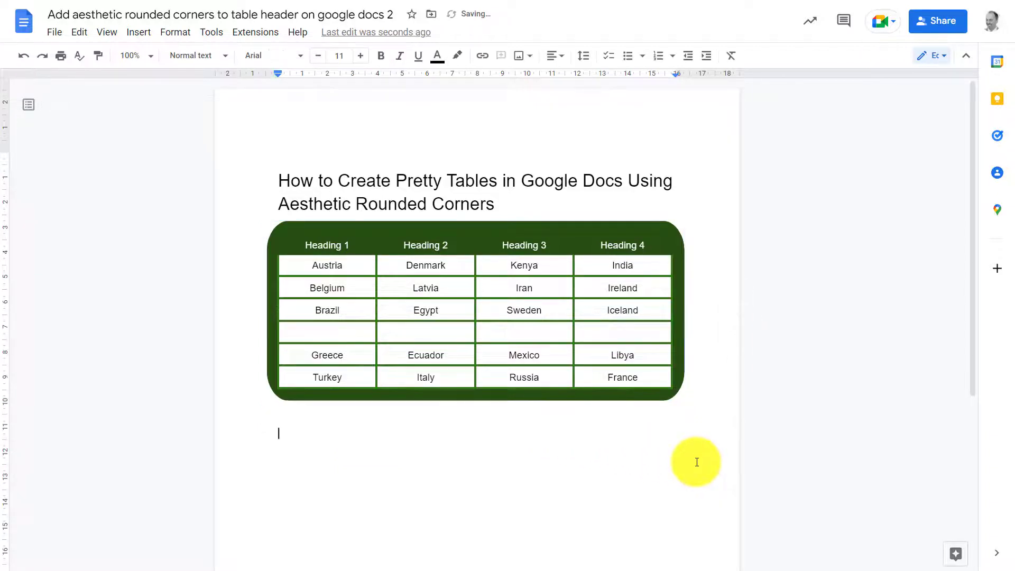
- Type placeholder text in the new row's cells and nudge the drawing's top edge down
click(341, 333)
text(ffff)
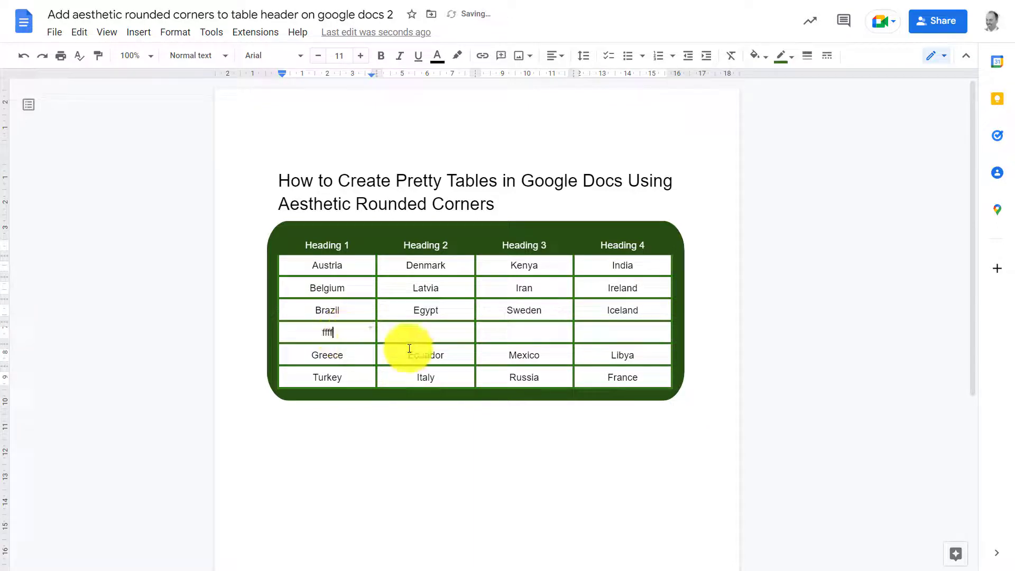
text(s)
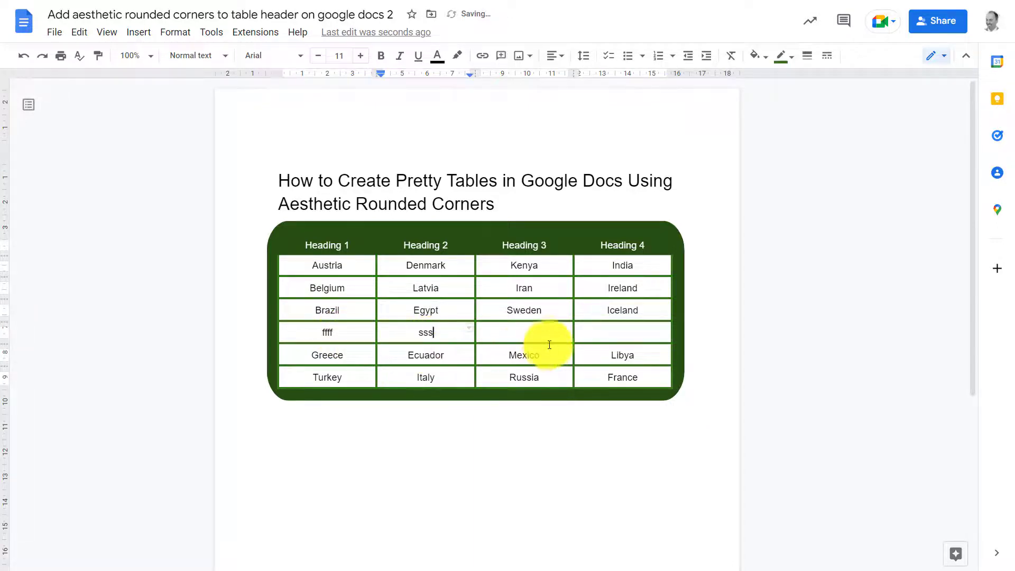
text(ss)
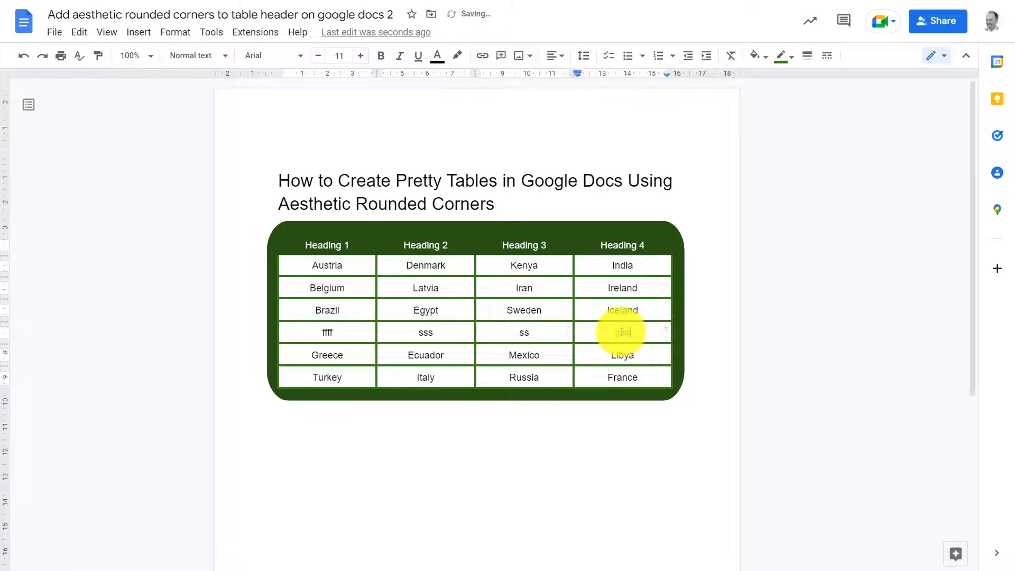
click(473, 226)
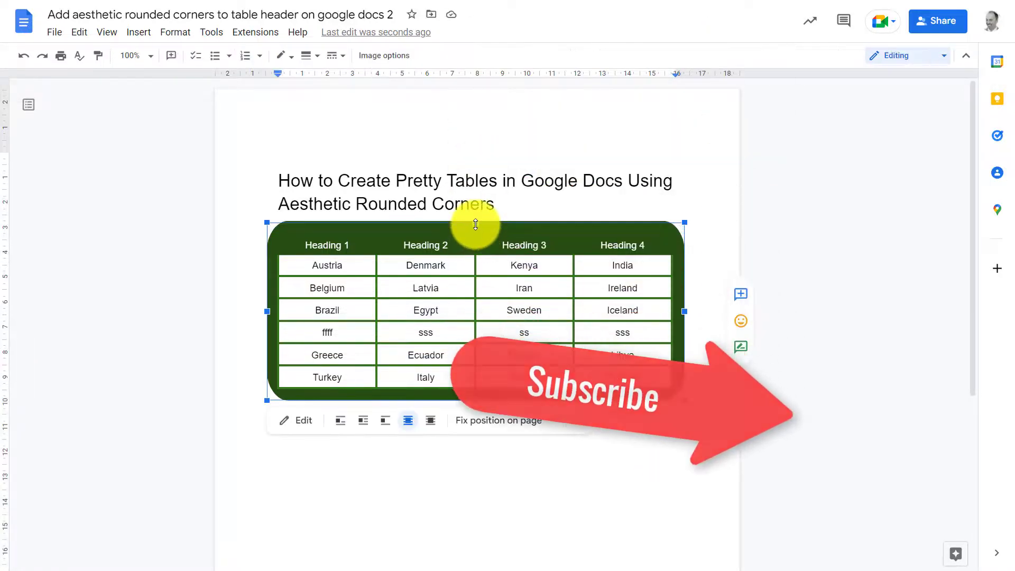
drag(476, 223, 476, 230)
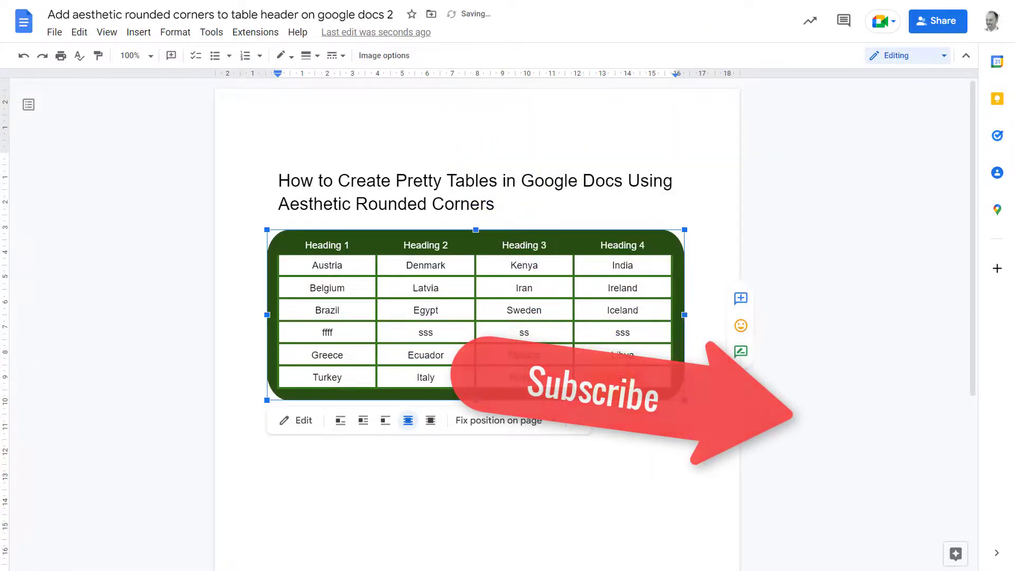
click(646, 454)
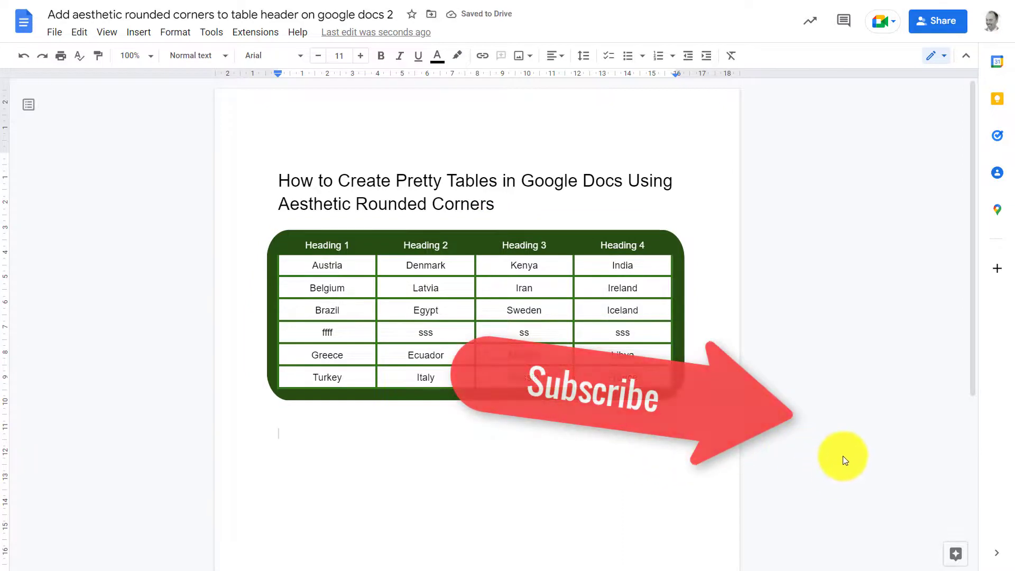